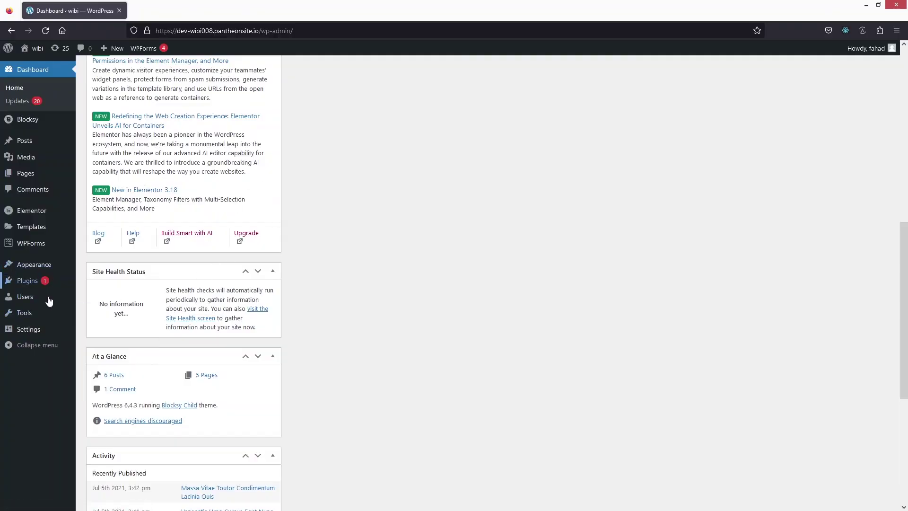
Search for "elementor" among the plugins available to add to the site.
mouse_move(42, 284)
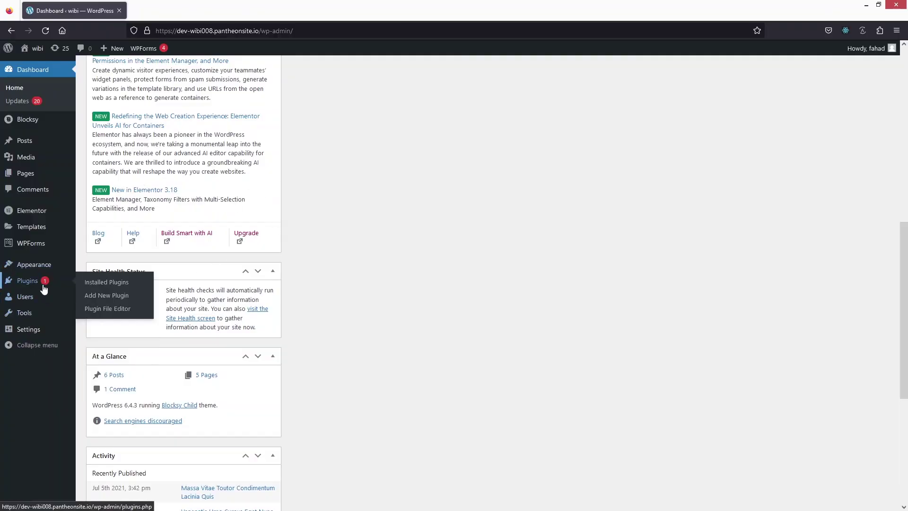
click(112, 300)
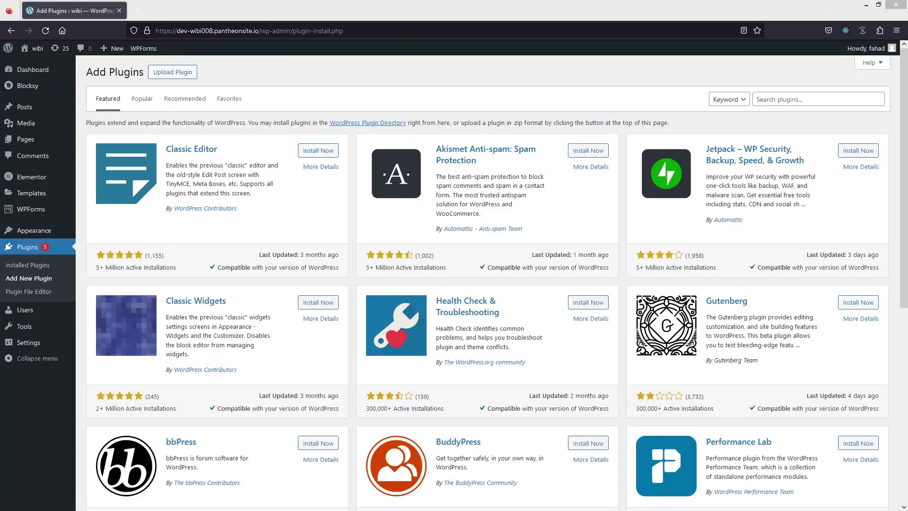
click(797, 100)
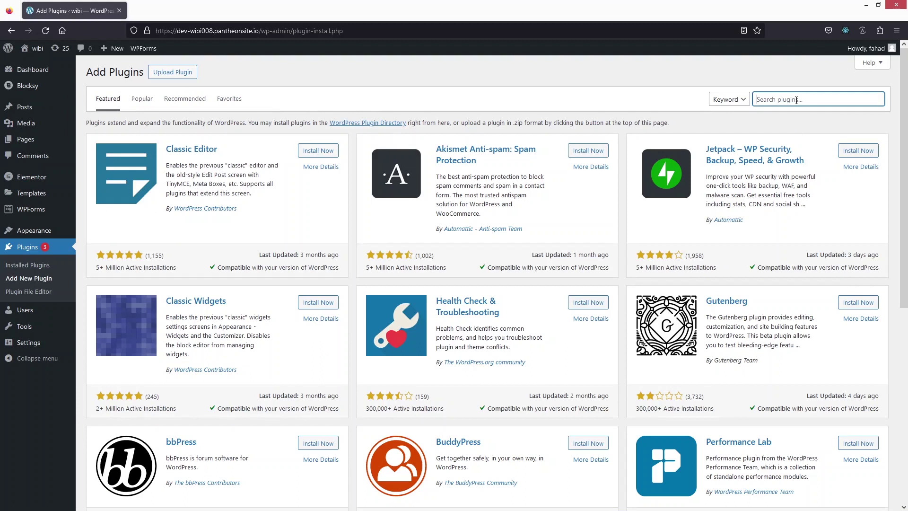
text(elementor)
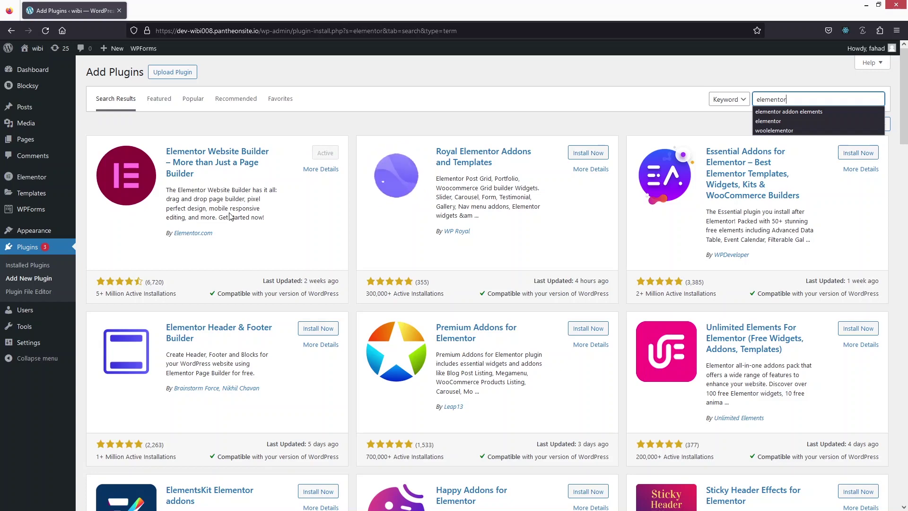
Create a new page titled "Hosting Reviews".
mouse_move(35, 144)
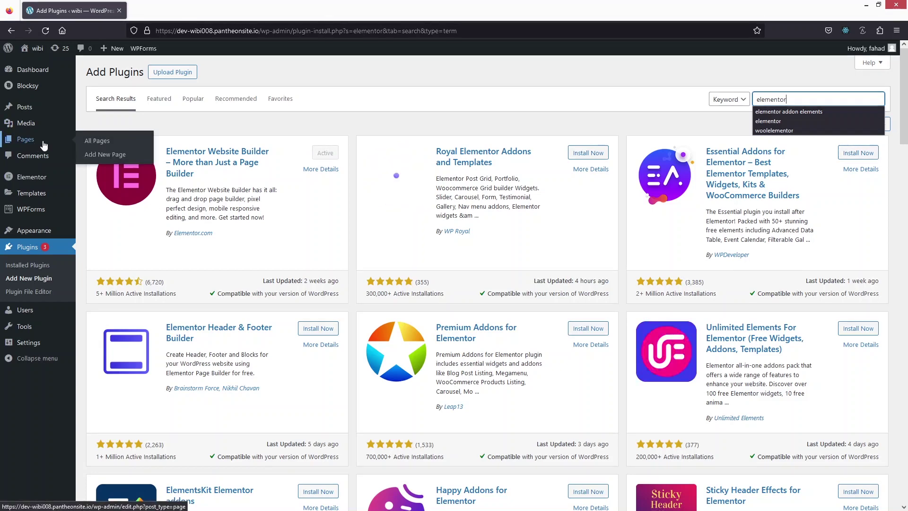
click(136, 156)
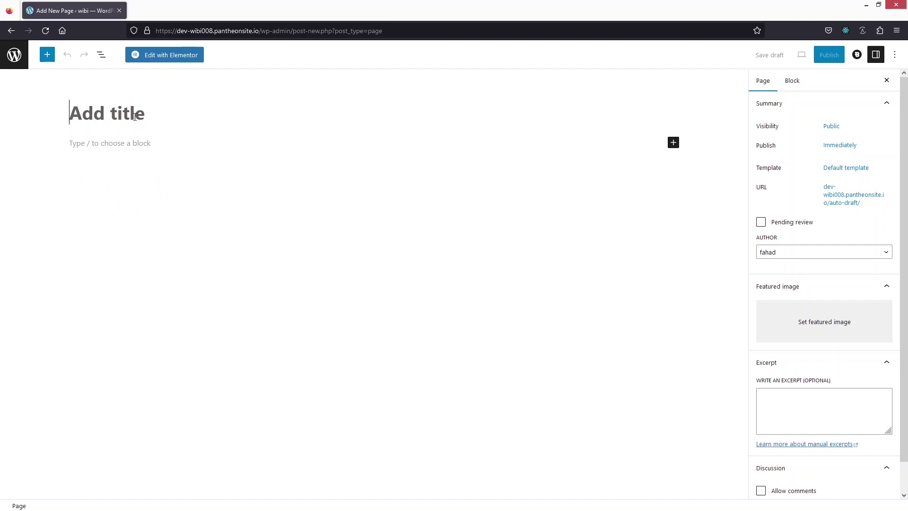
text(Review P)
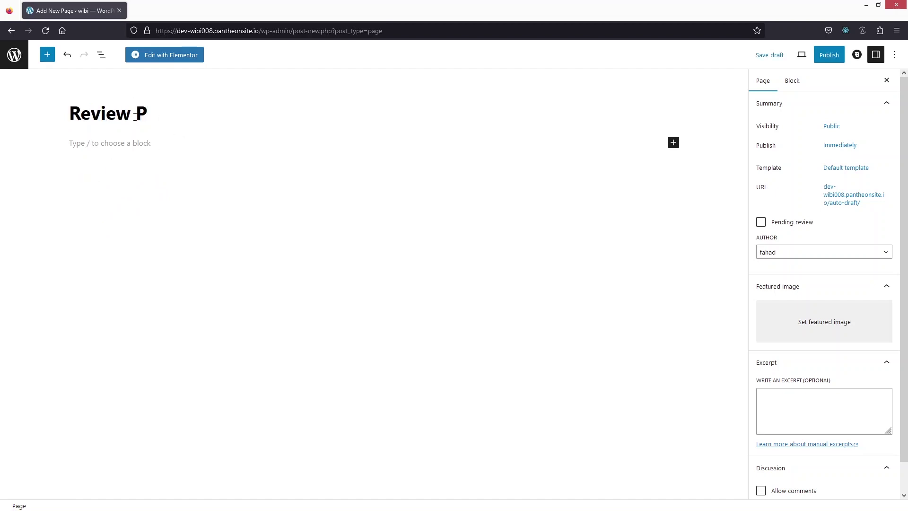
key(BackSpace)
text(s)
key(Left)
key(Left)
key(Left)
key(Left)
text(Hosting)
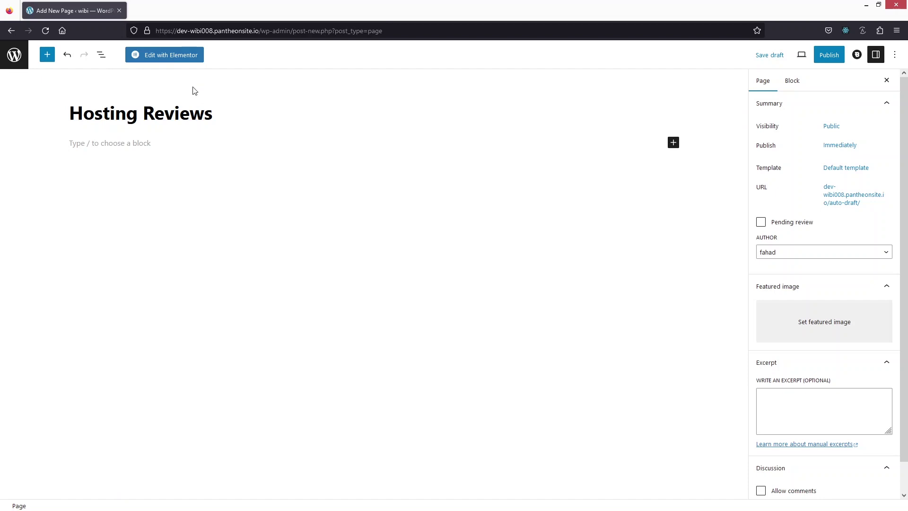
Edit the page with Elementor and set its page layout to Elementor Canvas.
click(177, 59)
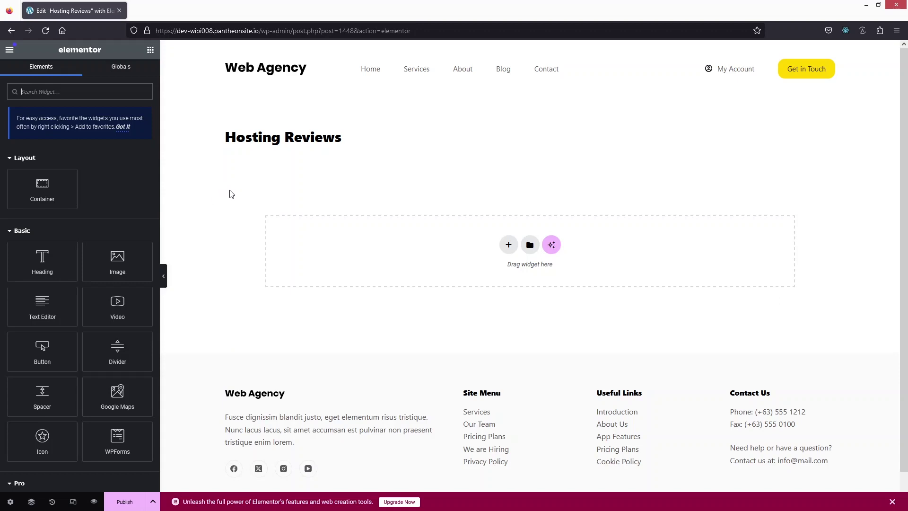
click(10, 501)
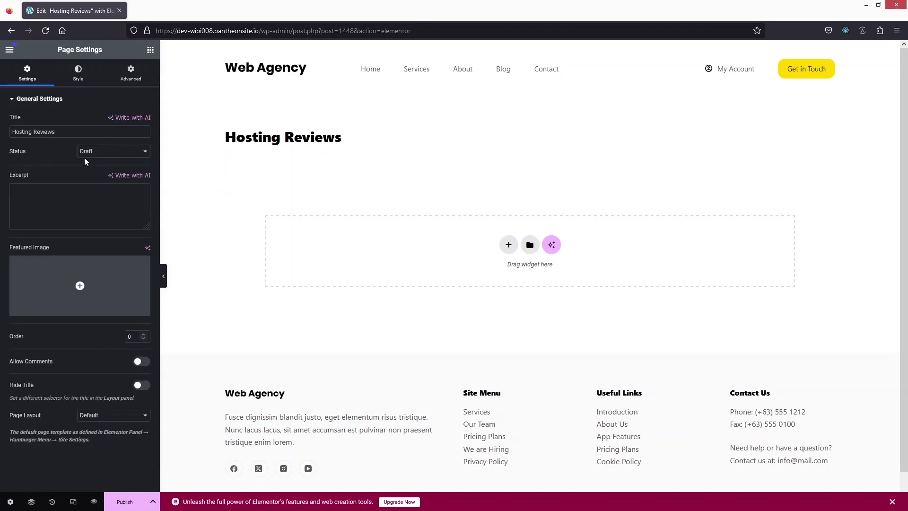
click(113, 415)
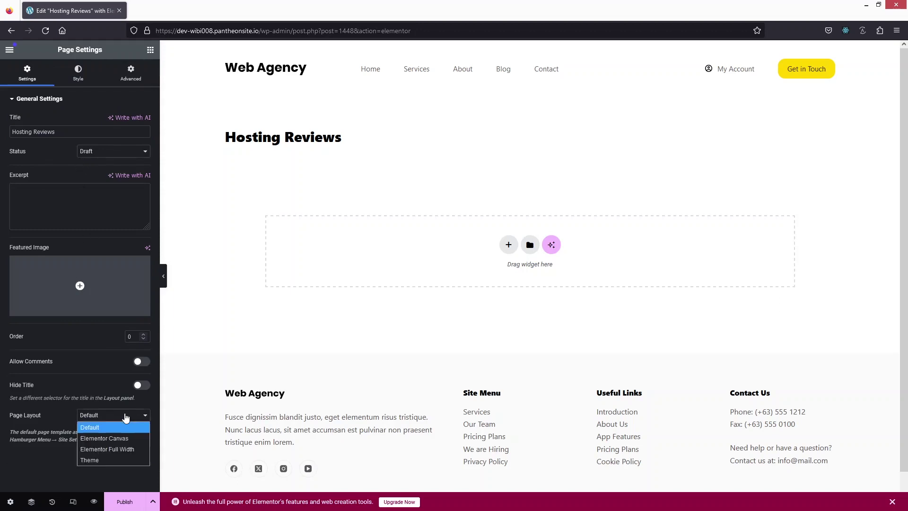
click(113, 436)
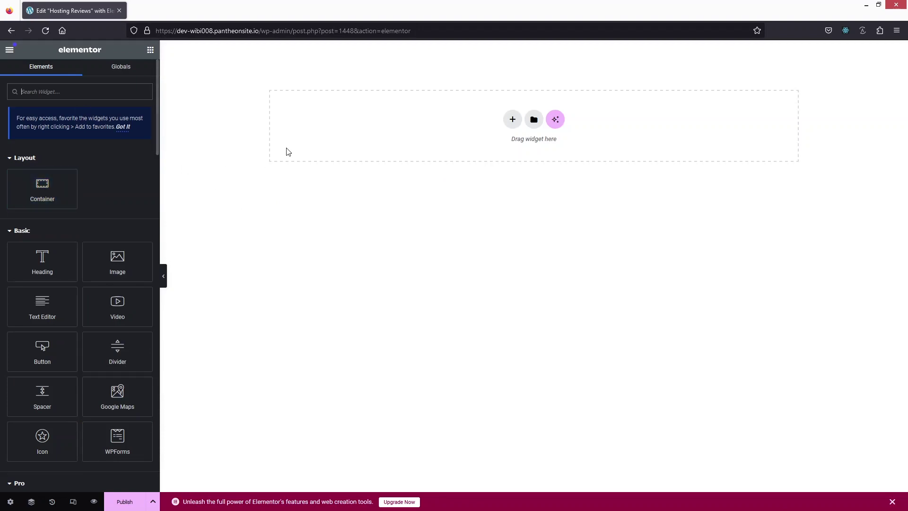
Add a container to the empty page and set its content width to Full Width.
drag(36, 197, 534, 124)
click(126, 138)
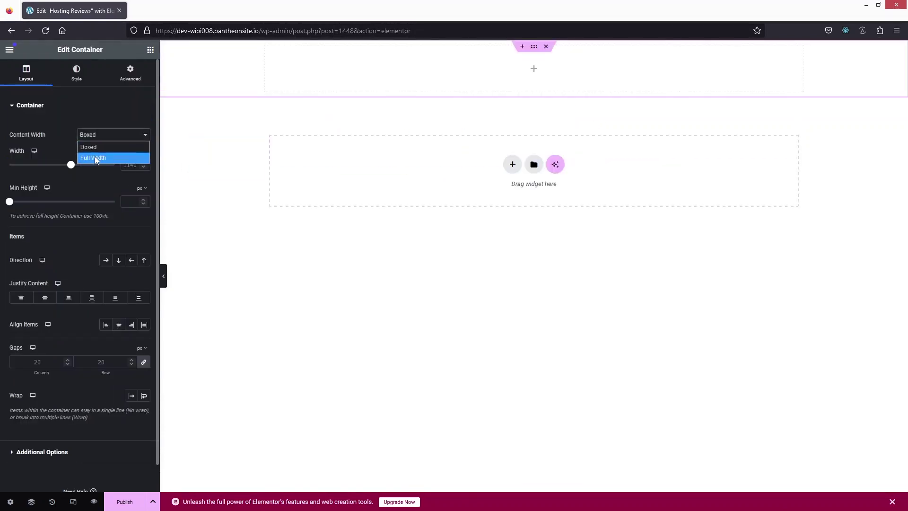
click(95, 157)
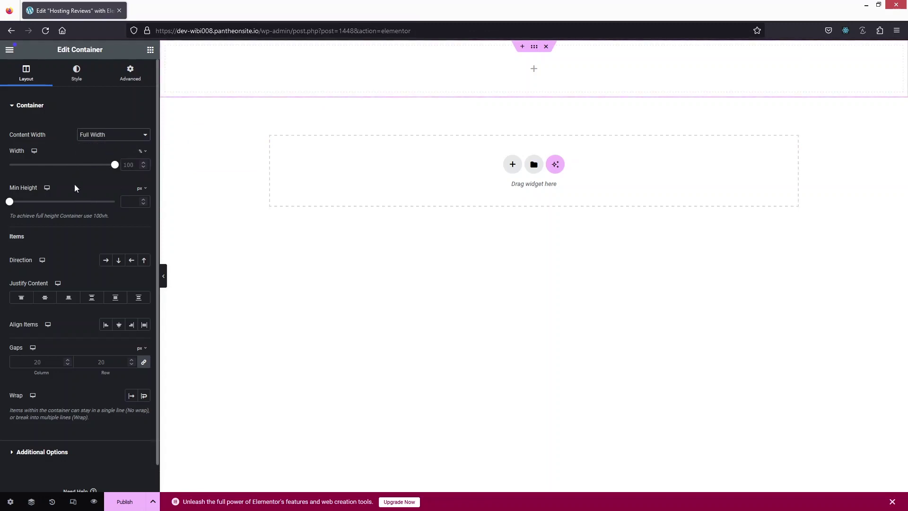
Place a Heading widget in the full-width container with a Text Editor widget below it.
click(150, 49)
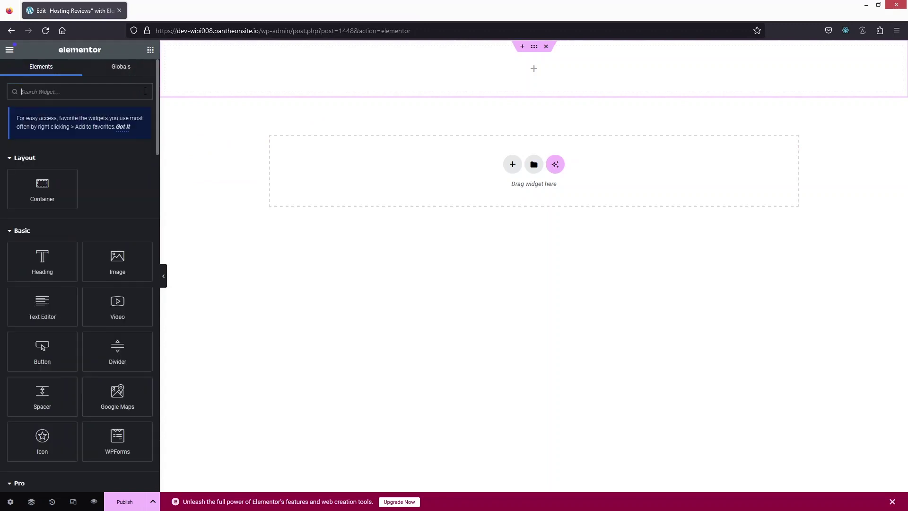
drag(35, 260, 458, 66)
click(150, 51)
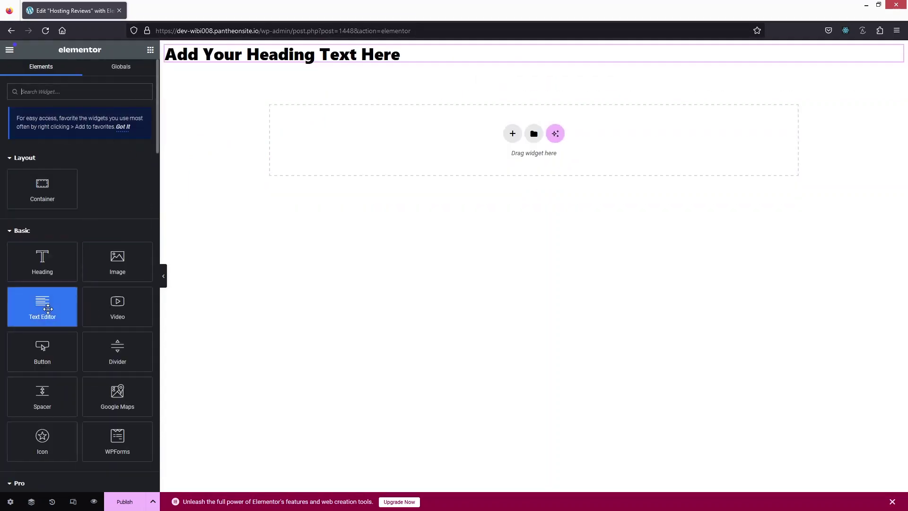
drag(44, 308, 422, 66)
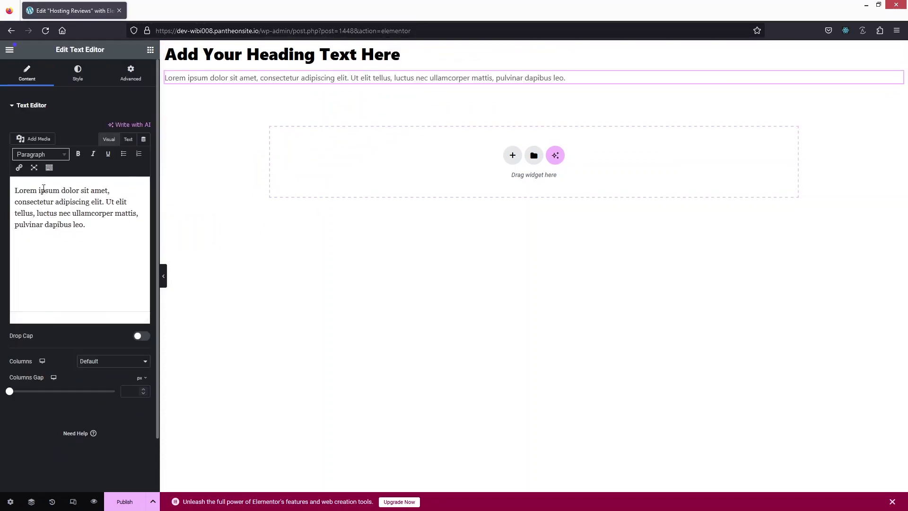
Center-align both the paragraph text and the heading.
click(78, 73)
click(119, 128)
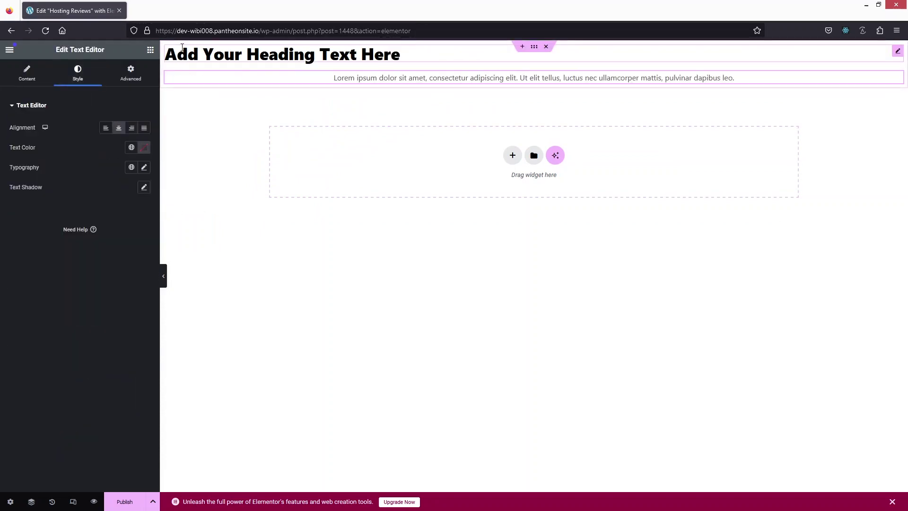
click(182, 47)
click(78, 74)
click(118, 128)
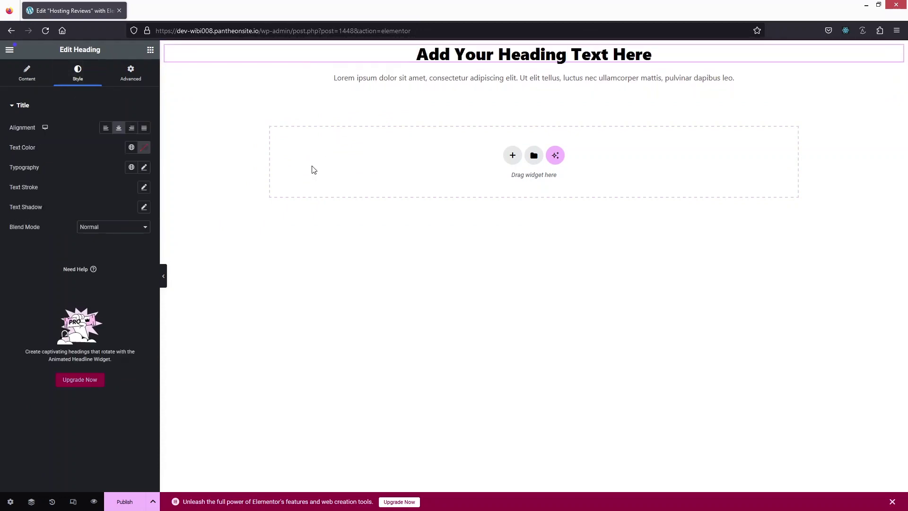
Set the top padding of the container holding the heading and paragraph to 150 px.
mouse_move(533, 48)
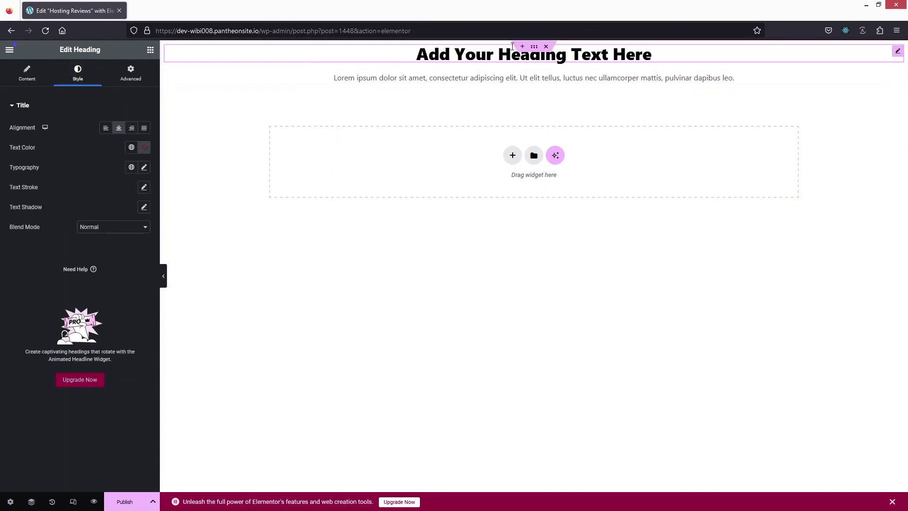
click(534, 47)
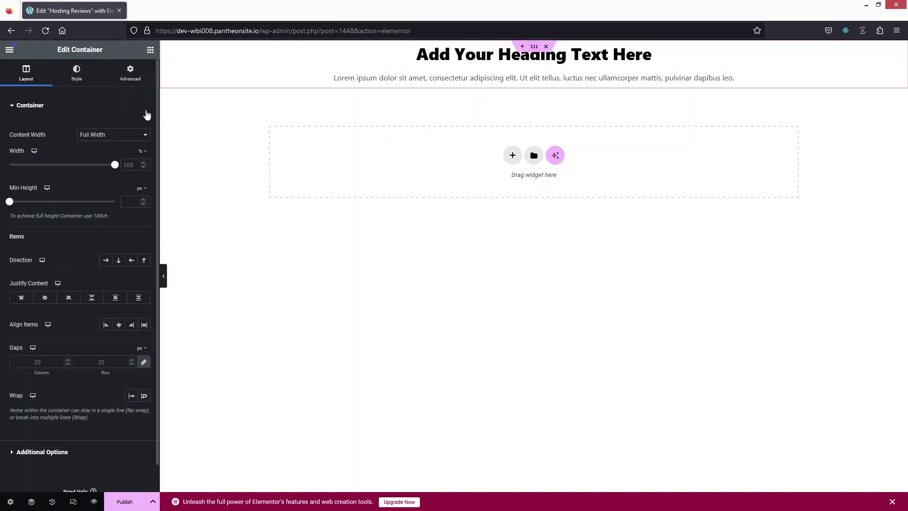
click(130, 71)
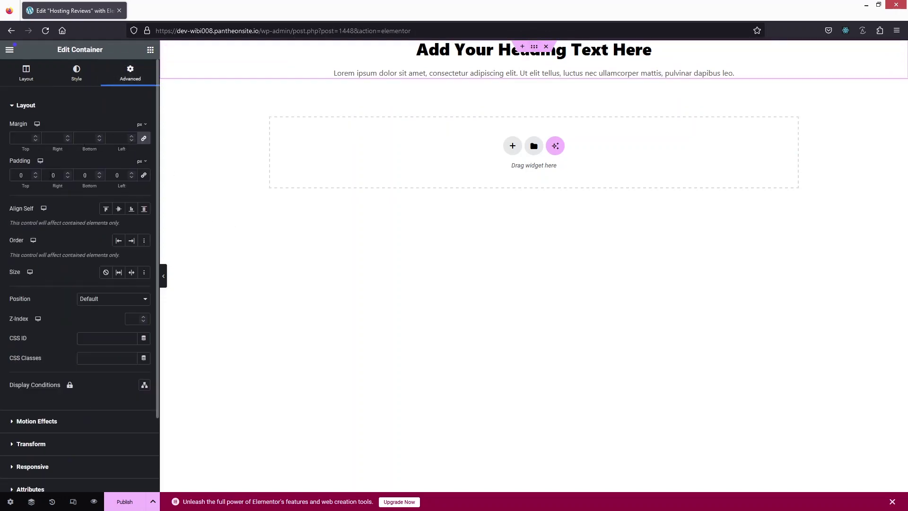
click(14, 176)
text(5)
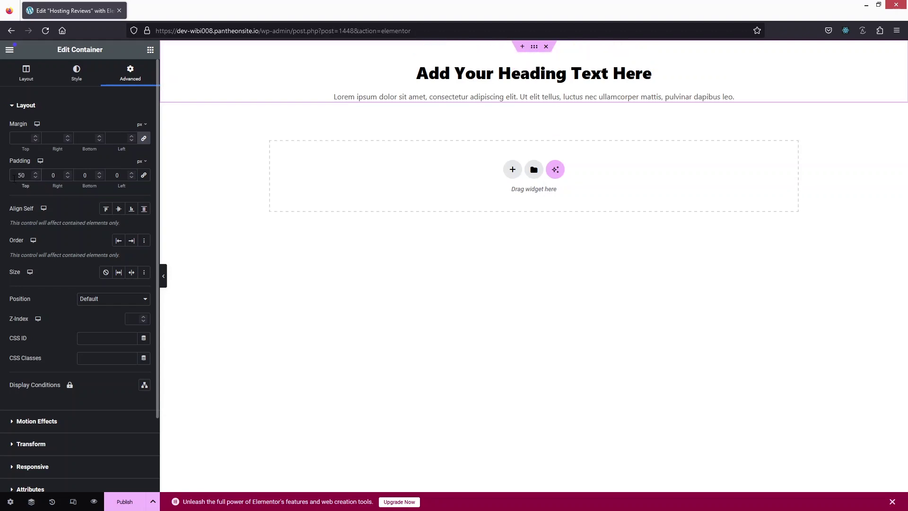
text(1)
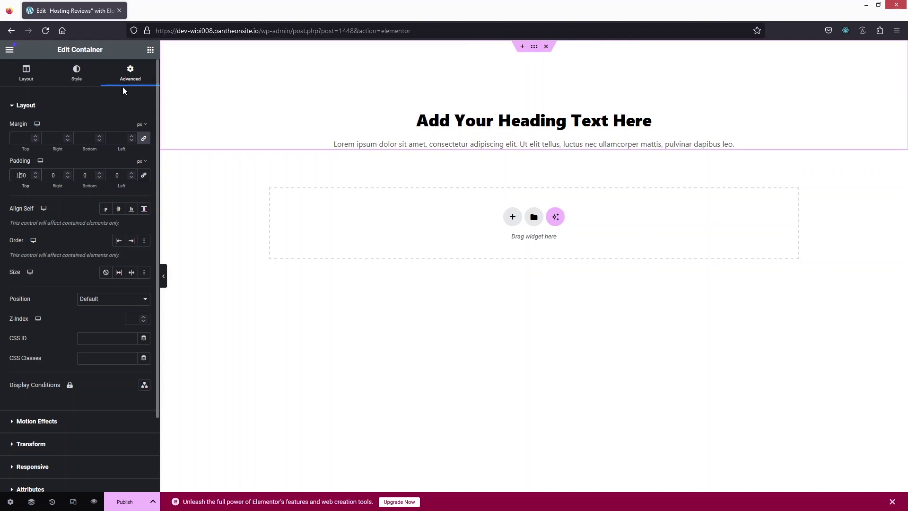
click(151, 51)
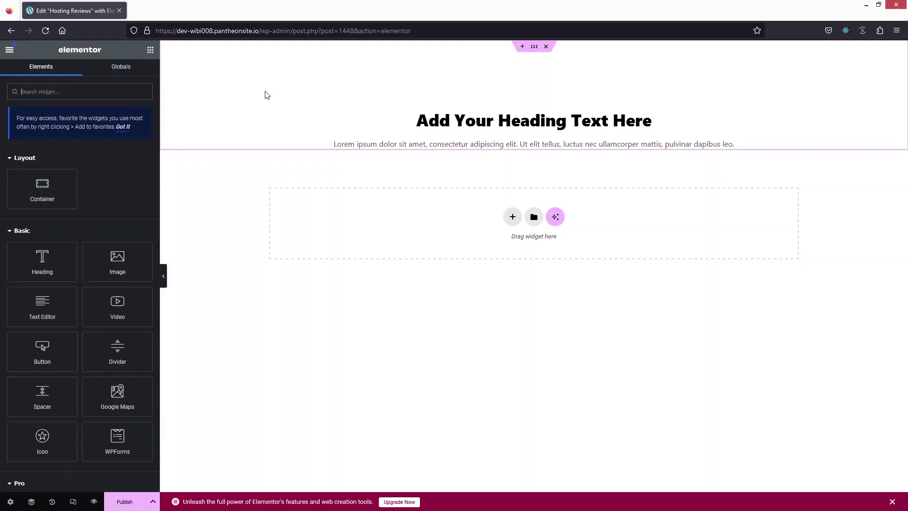
Replace the placeholder heading text with "Hosting Reviews".
click(532, 122)
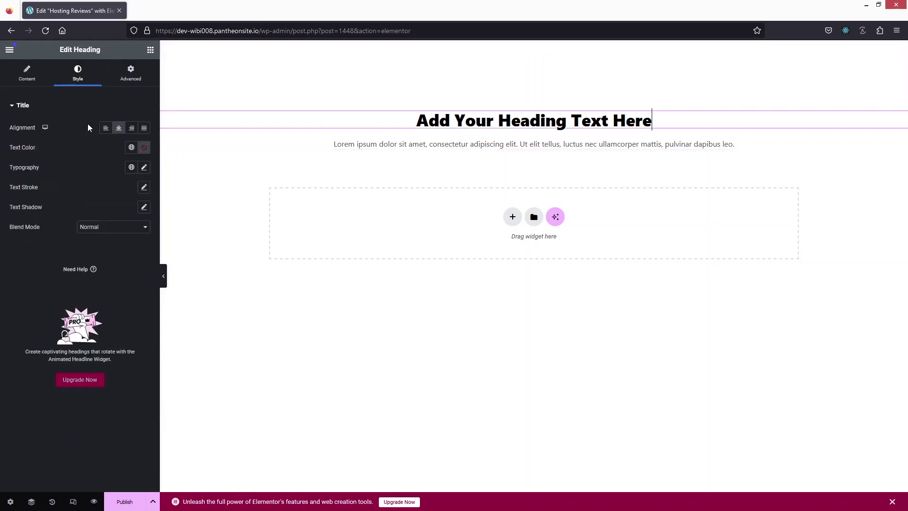
click(39, 79)
text(Hosting )
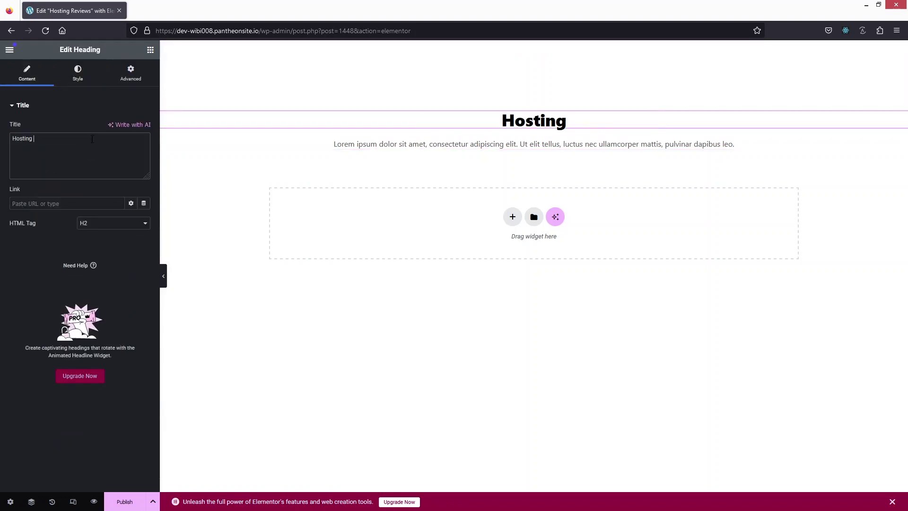
text(Reviews)
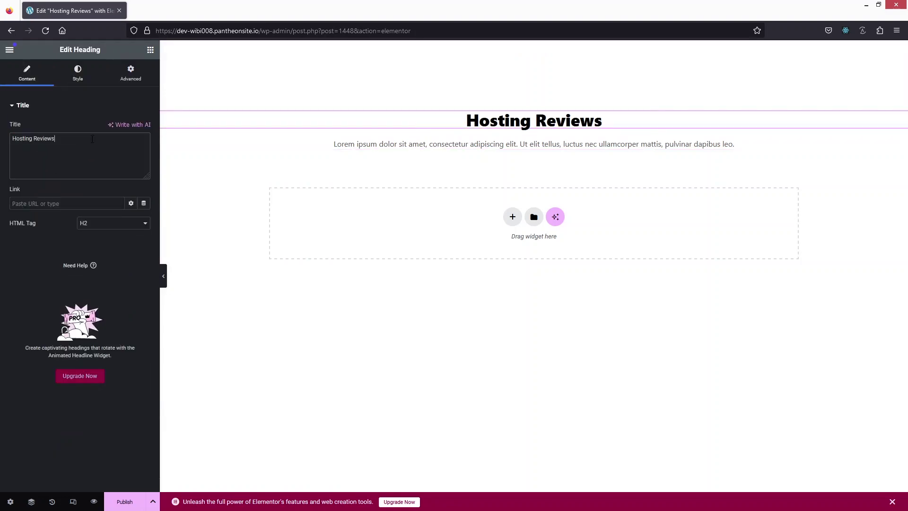
click(429, 145)
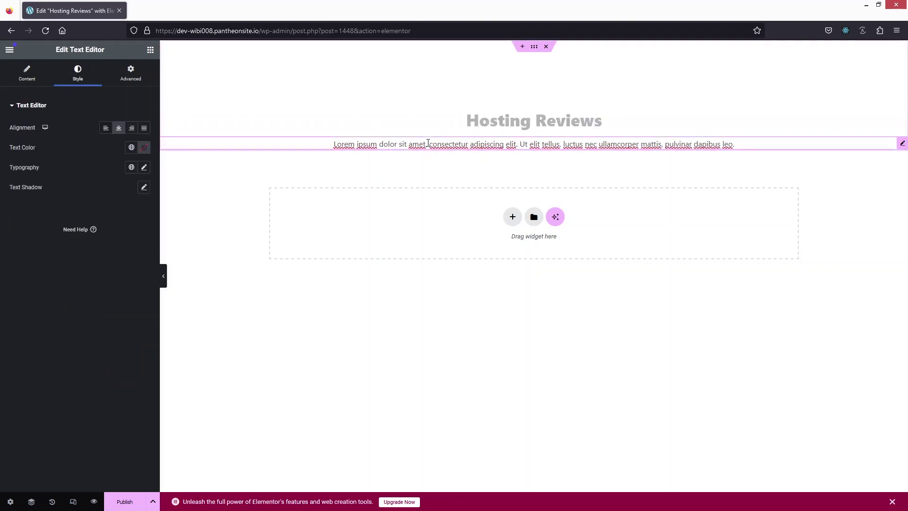
Add a container below the intro paragraph and set its direction to a left-to-right row.
click(150, 50)
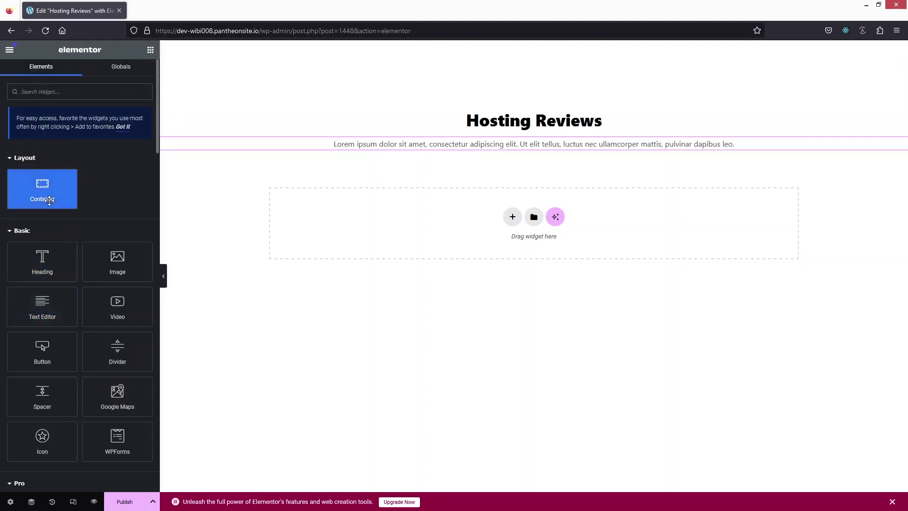
drag(45, 192, 487, 157)
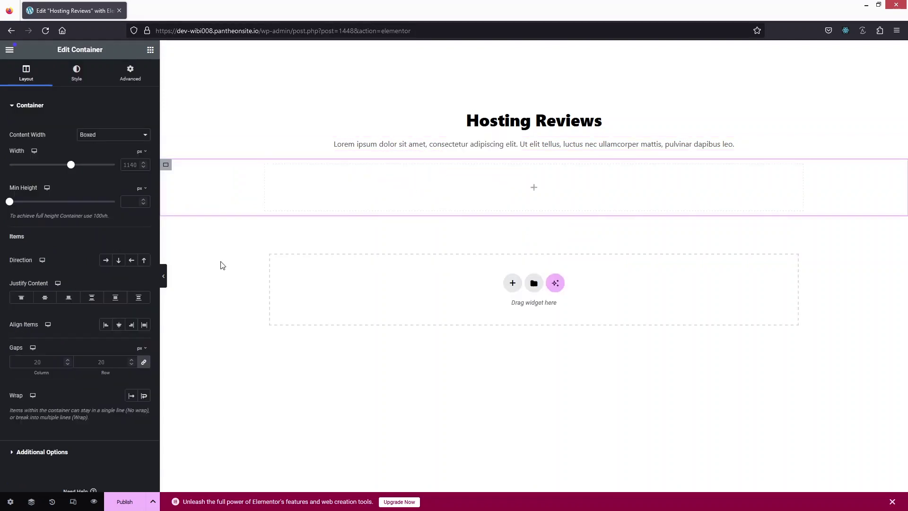
click(106, 264)
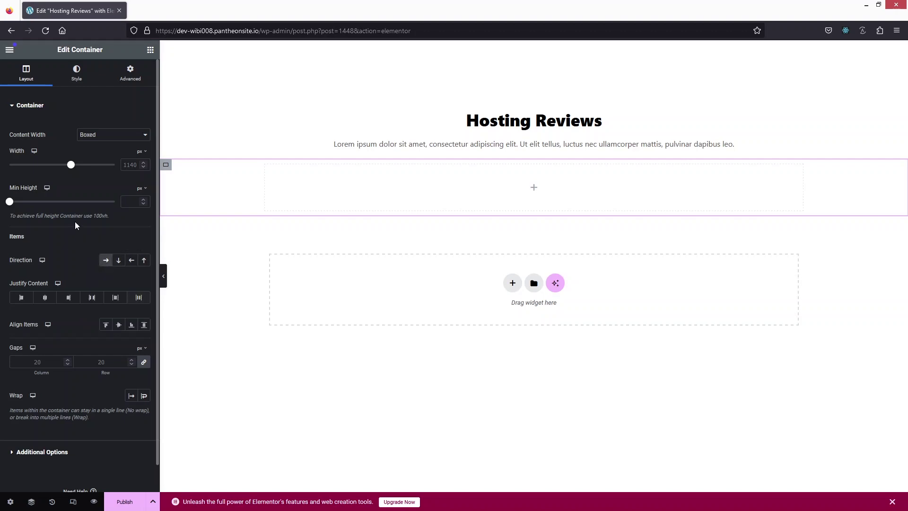
Nest a new container inside the row container and narrow its boxed content width.
click(150, 50)
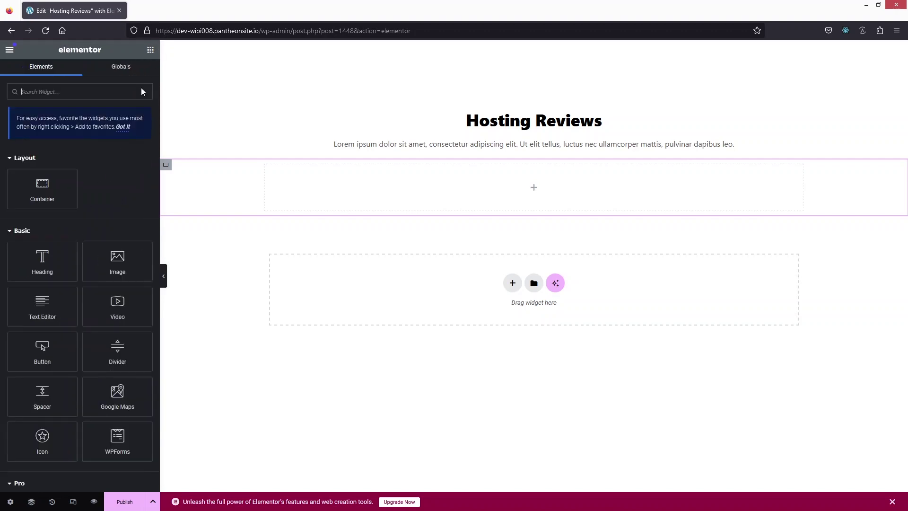
drag(42, 188, 293, 194)
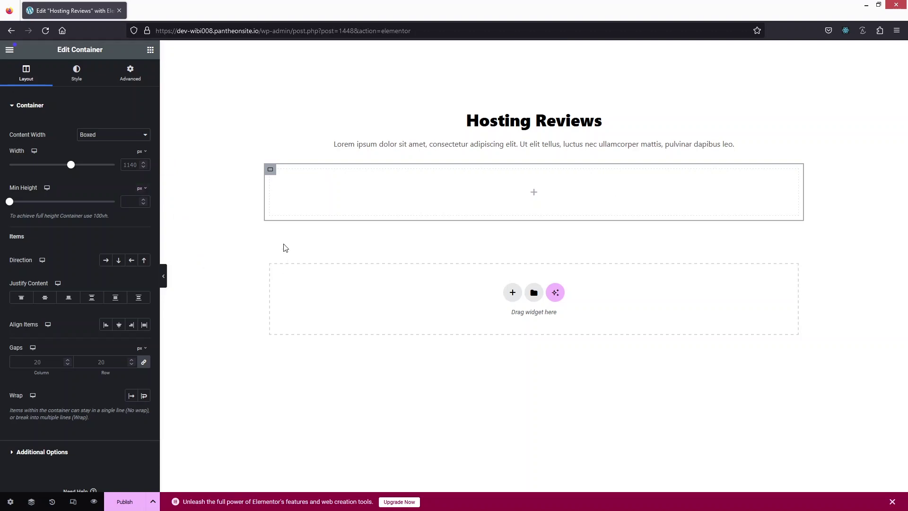
double_click(127, 164)
text(200)
Add a Heading widget inside the narrow nested container.
click(150, 49)
drag(44, 259, 533, 189)
click(150, 50)
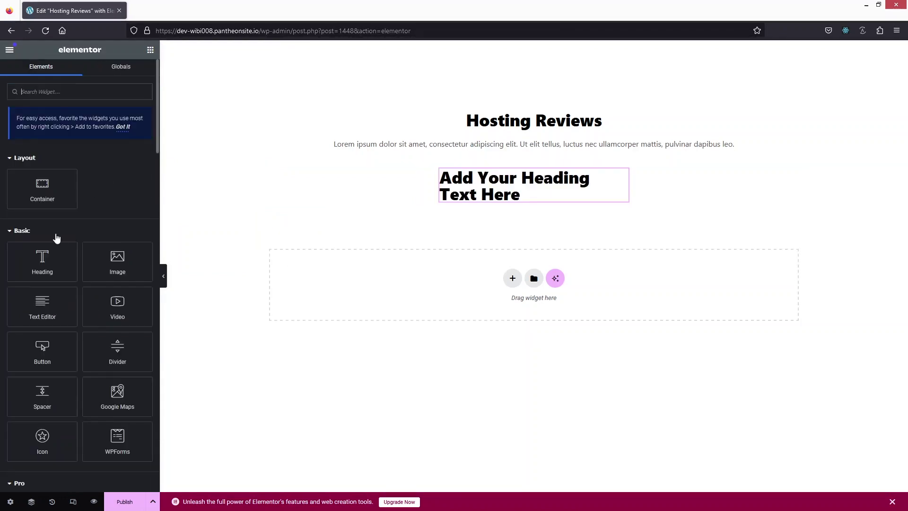
Add a Text Editor widget below the nested container's heading and a Rating widget beneath that text.
drag(45, 310, 293, 227)
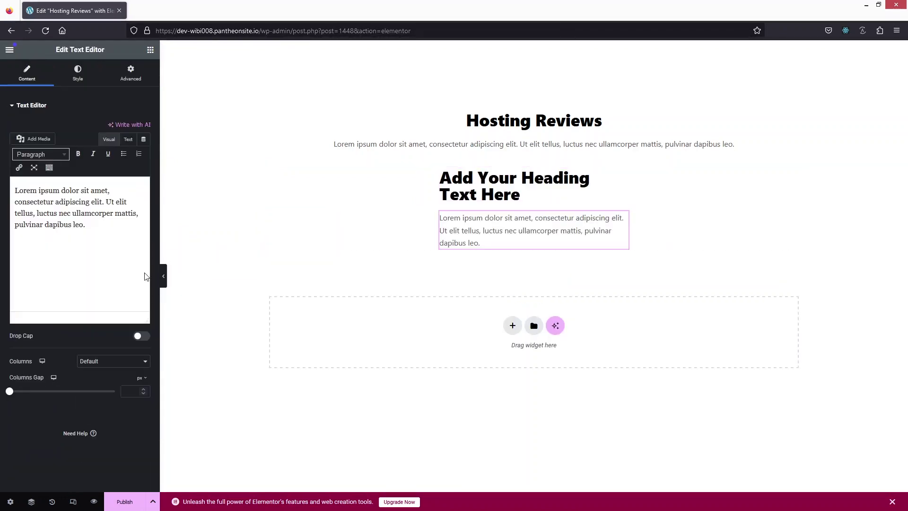
click(150, 50)
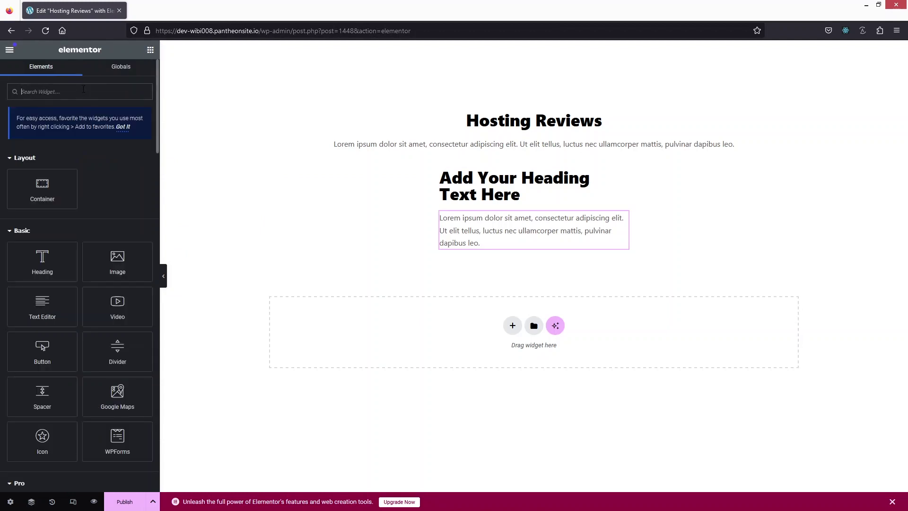
click(83, 89)
text(ratin)
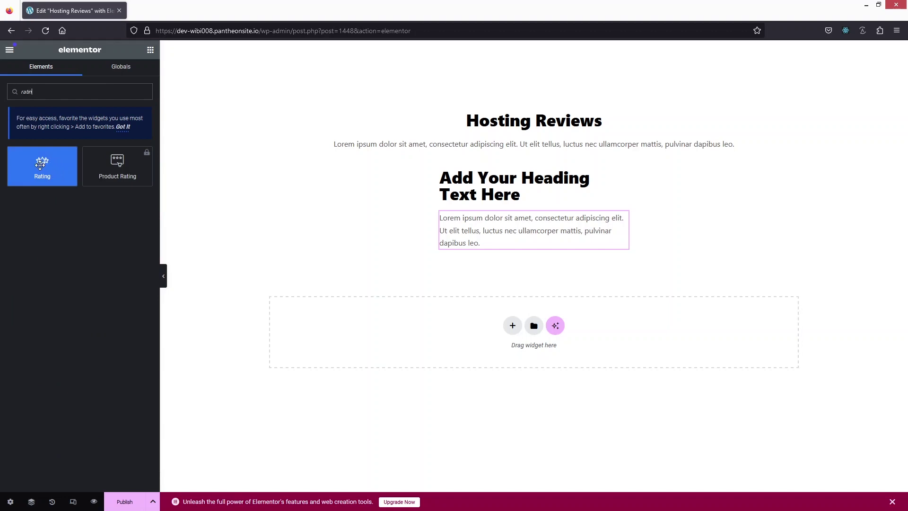
drag(36, 169, 503, 244)
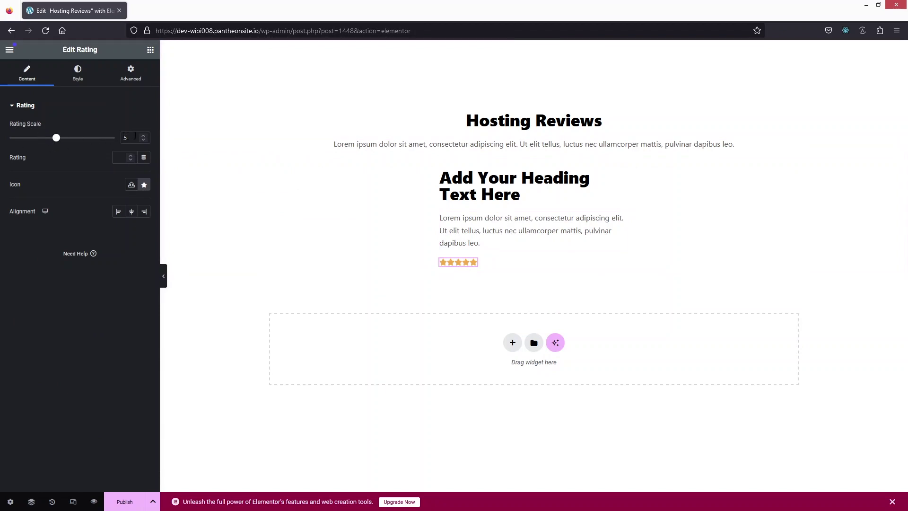
Set the Rating widget's scale to 5 and its rating to 4, keeping the default star icon.
drag(56, 137, 114, 139)
drag(116, 138, 56, 137)
click(129, 154)
text(3)
key(BackSpace)
text(11.5)
key(ctrl+a)
text(4)
click(147, 187)
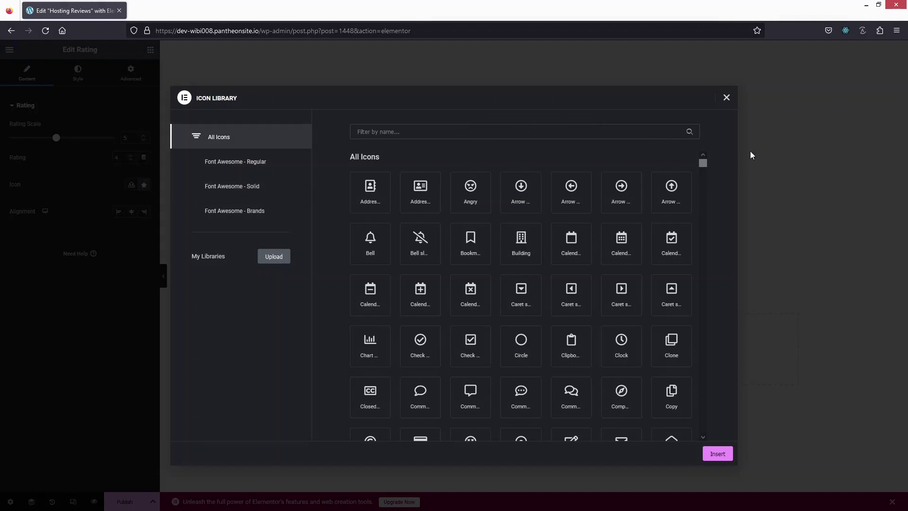
click(727, 98)
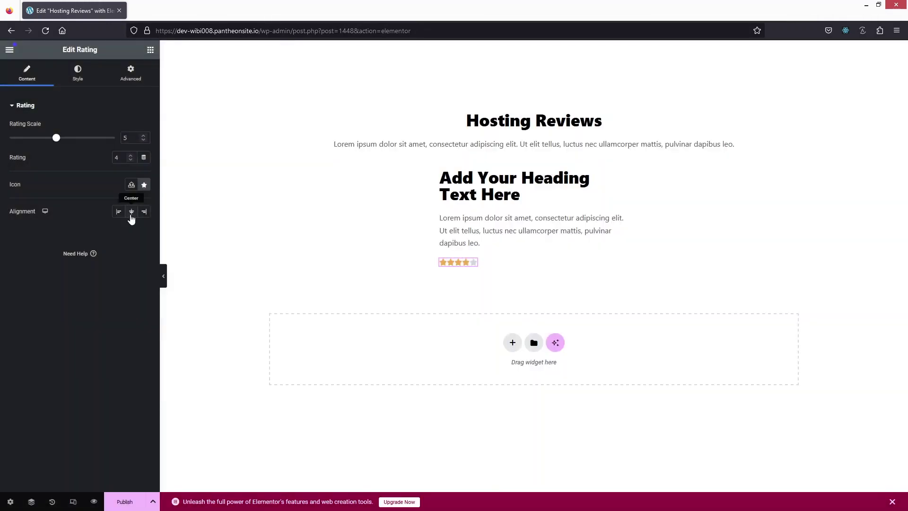
Set the Rating widget's alignment to center and open its style settings.
click(145, 213)
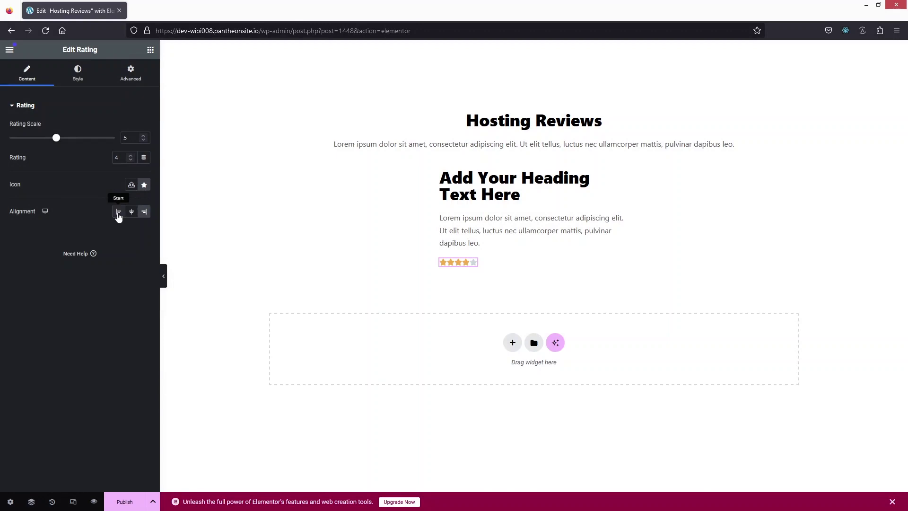
click(131, 212)
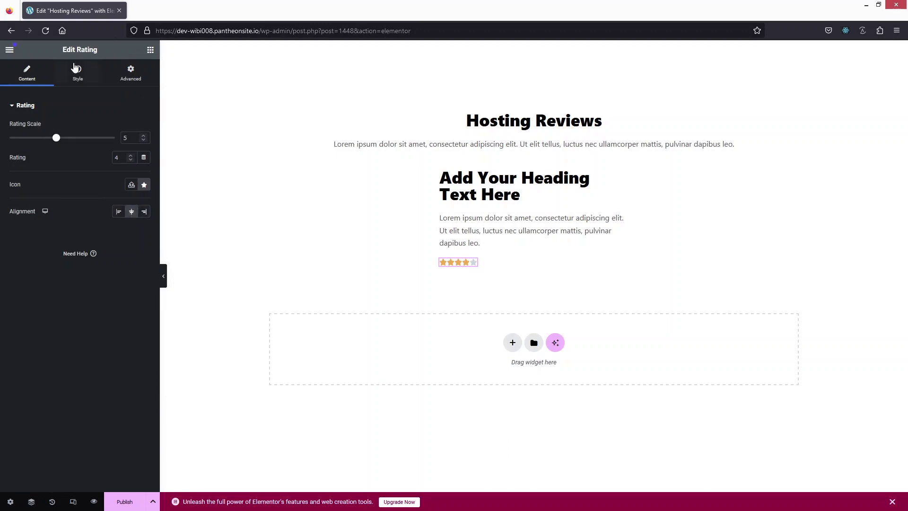
click(76, 69)
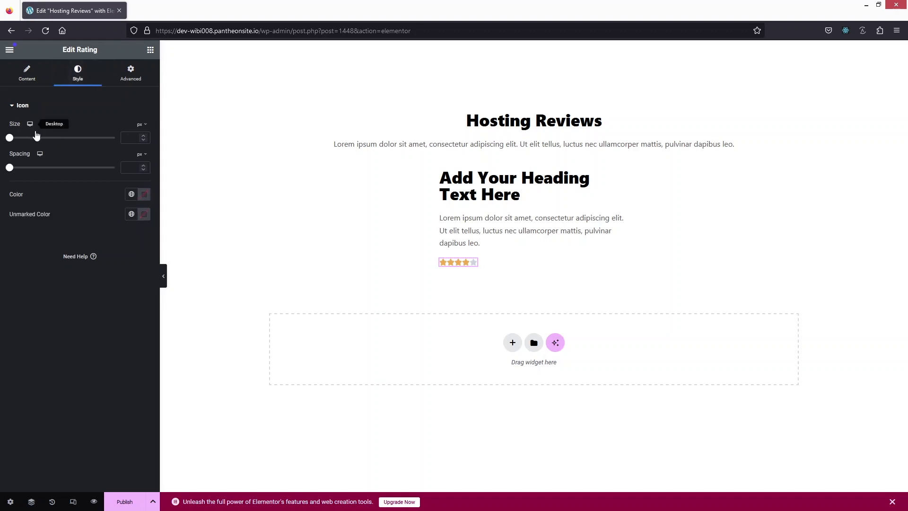
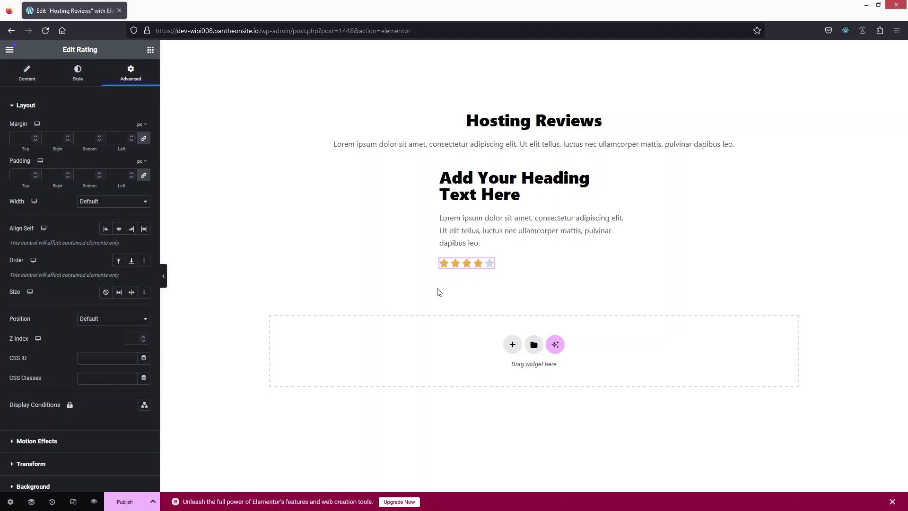
Nest a new container below the review paragraph and move the Rating widget into it using the Navigator.
click(150, 51)
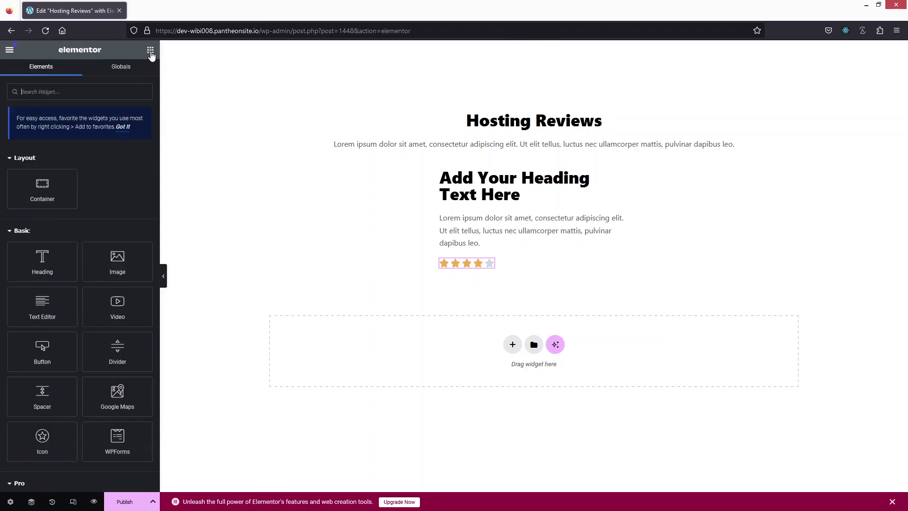
click(31, 502)
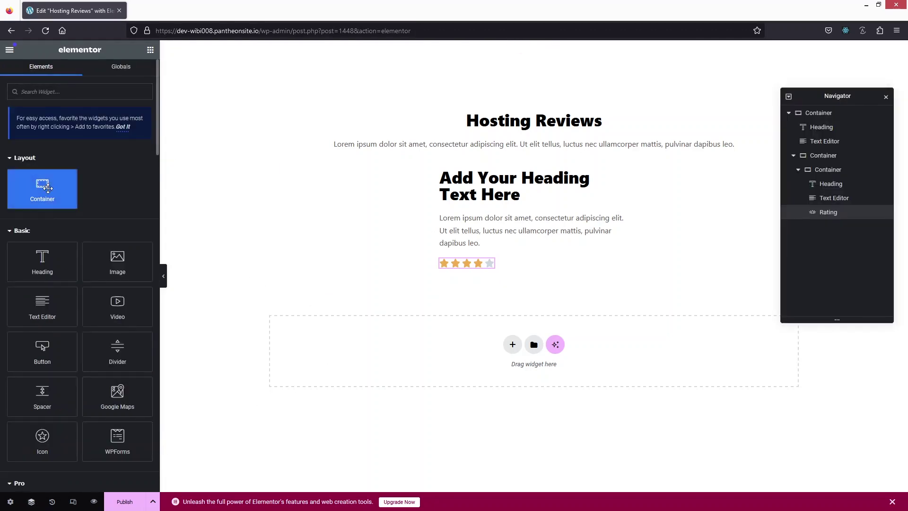
drag(47, 189, 506, 263)
click(834, 217)
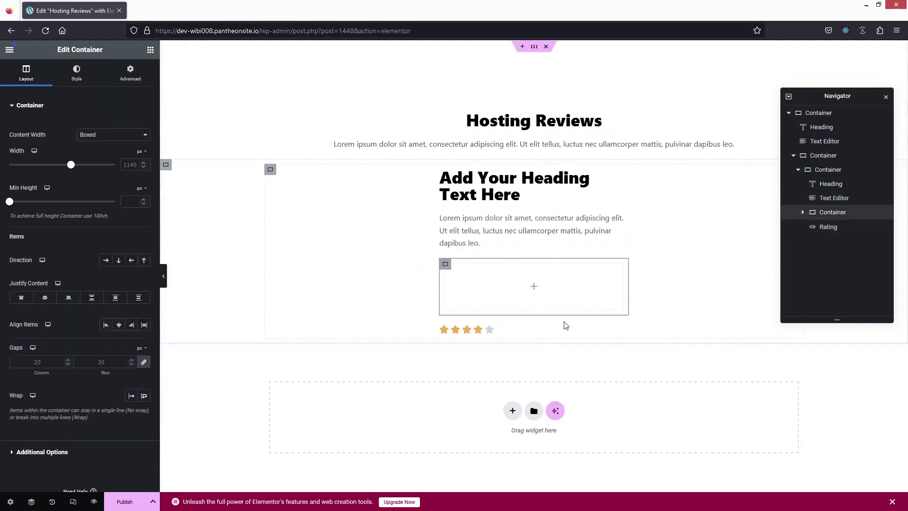
click(828, 227)
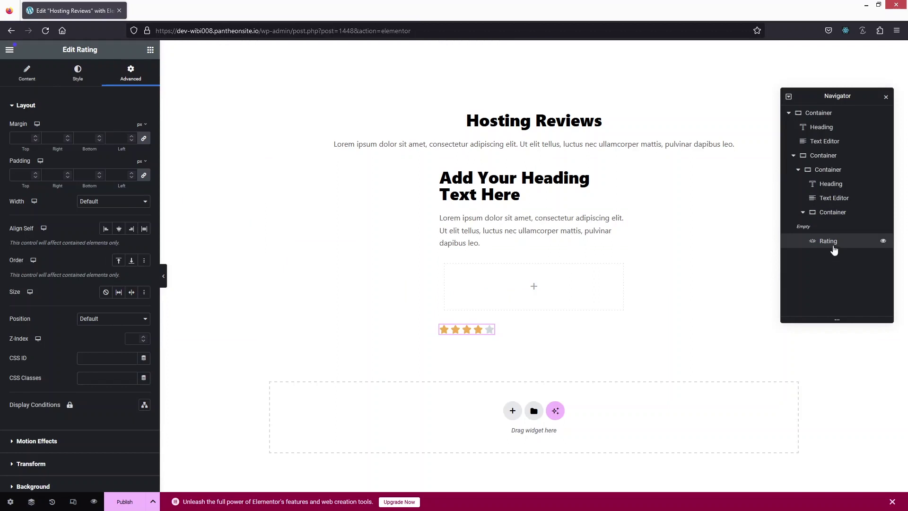
mouse_move(833, 246)
mouse_down()
mouse_move(824, 236)
mouse_move(831, 246)
mouse_up()
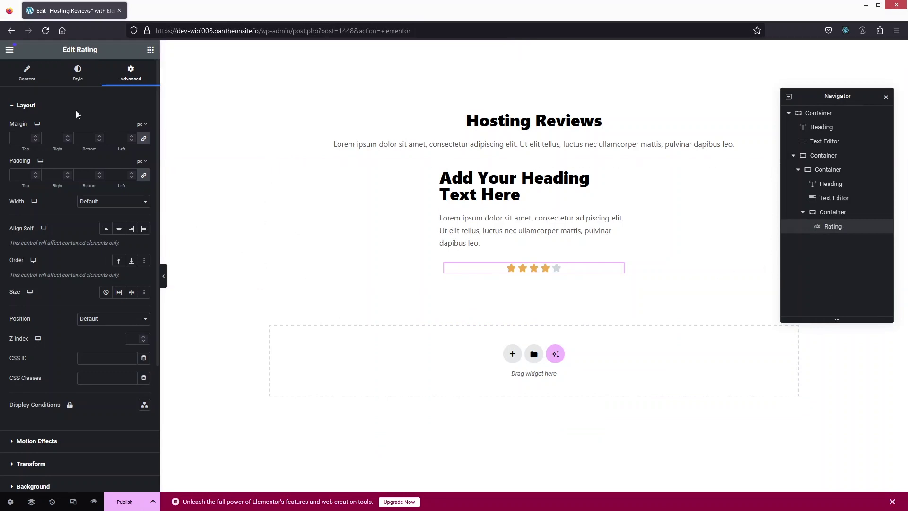
Set the rating's container direction to a left-to-right row and place a Heading widget before the stars inside it.
click(832, 212)
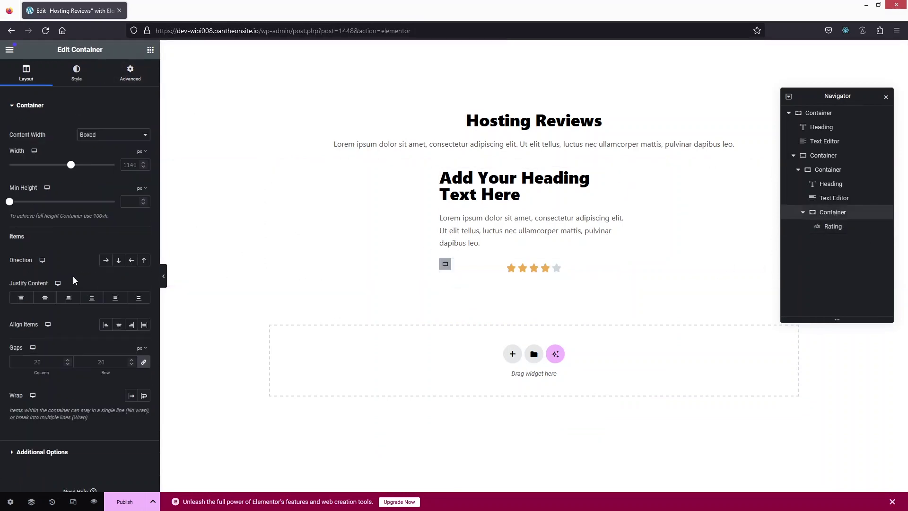
click(106, 265)
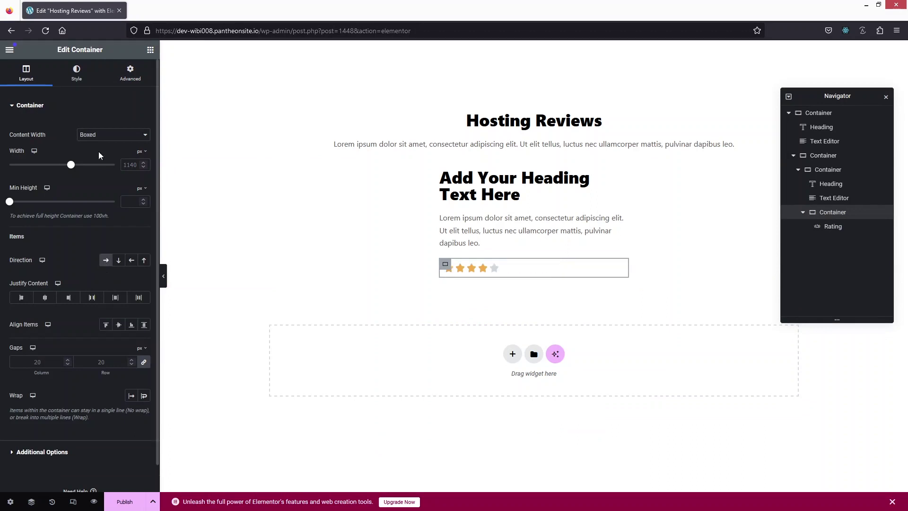
click(150, 50)
drag(52, 279, 521, 289)
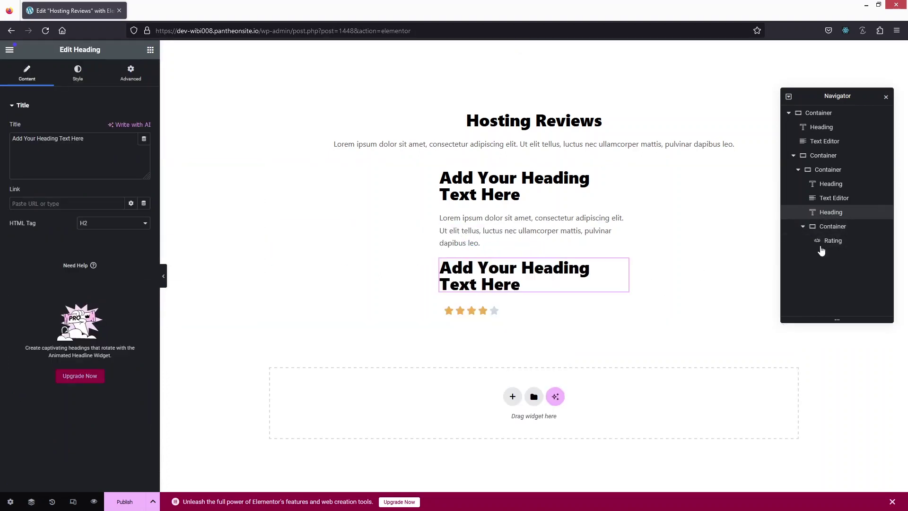
drag(830, 212, 823, 230)
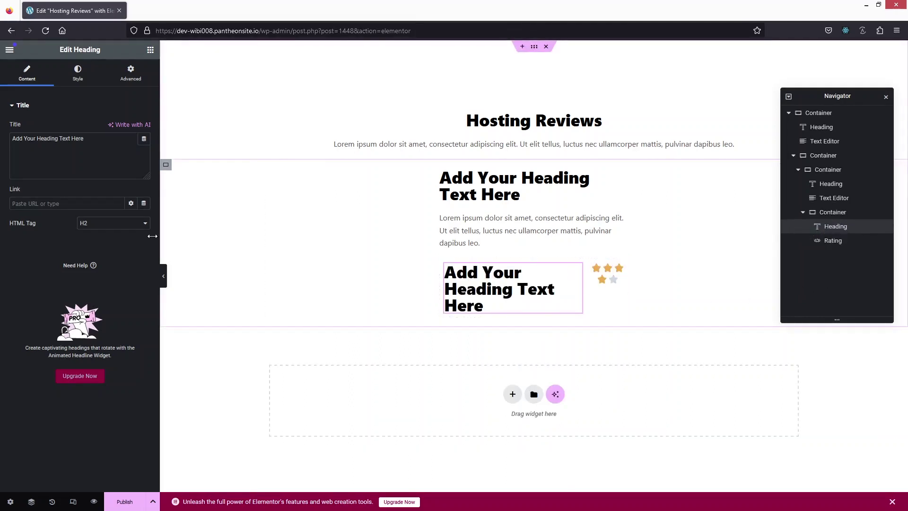
Change the text of the heading beside the stars to "Our Rating" and set its font size to 18 px.
triple_click(96, 140)
text(Our Rating)
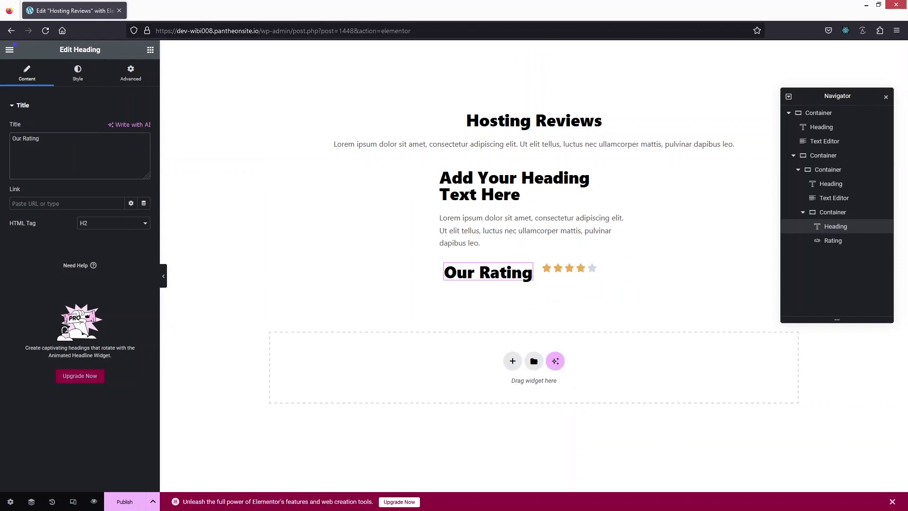
click(79, 81)
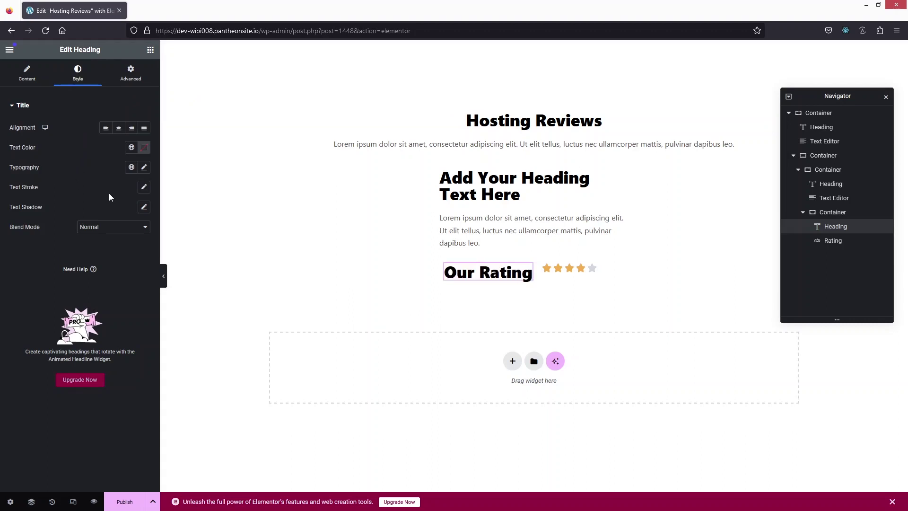
click(143, 168)
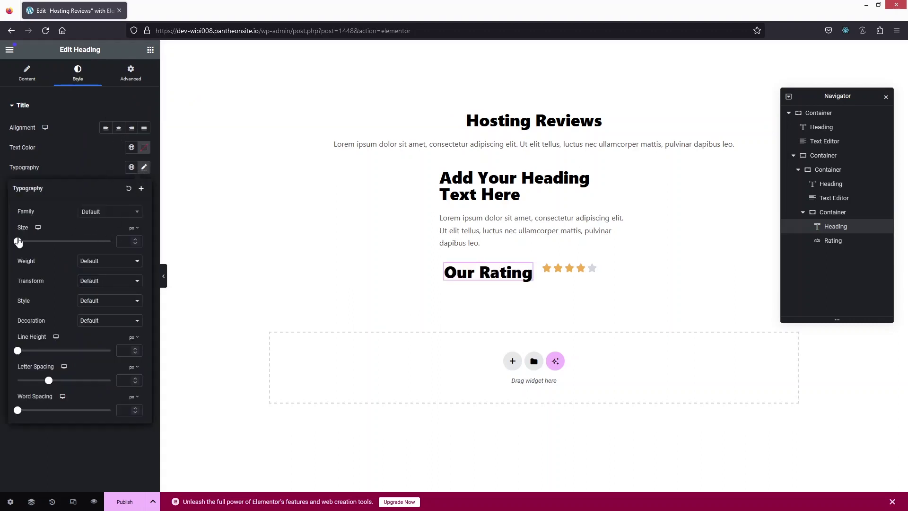
drag(18, 242, 27, 243)
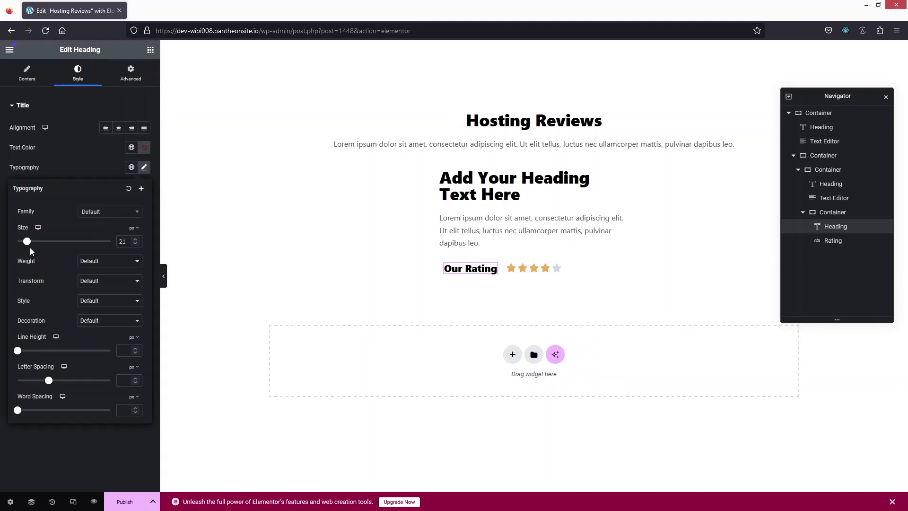
double_click(123, 241)
text(18)
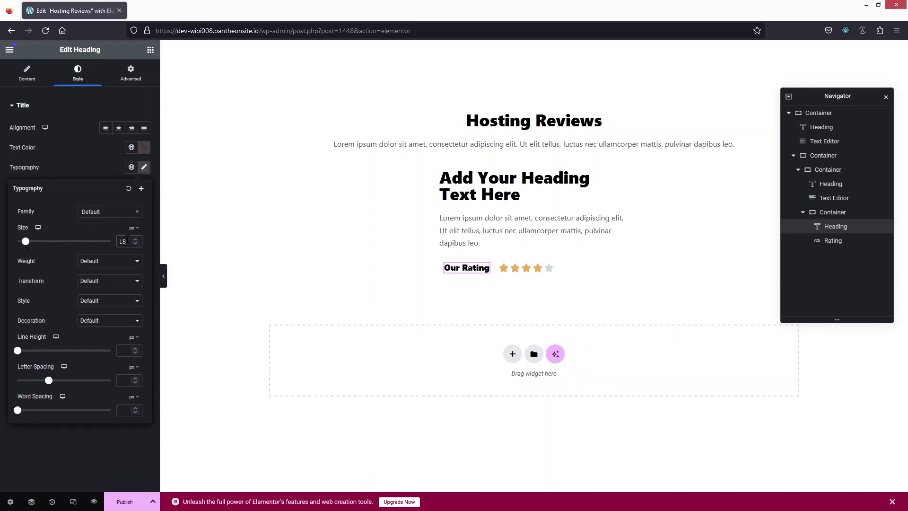
Set the column and row gaps of the rating's container to 10 px.
click(835, 217)
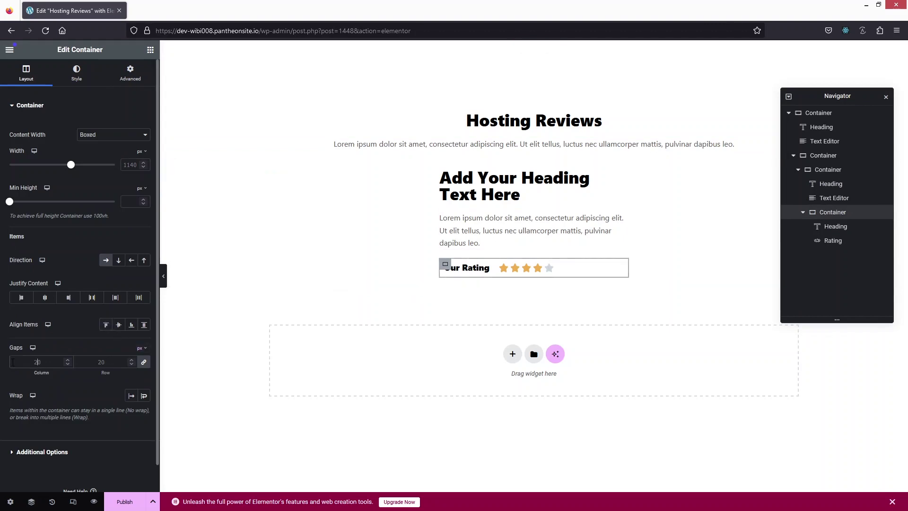
text(0)
key(BackSpace)
text(10)
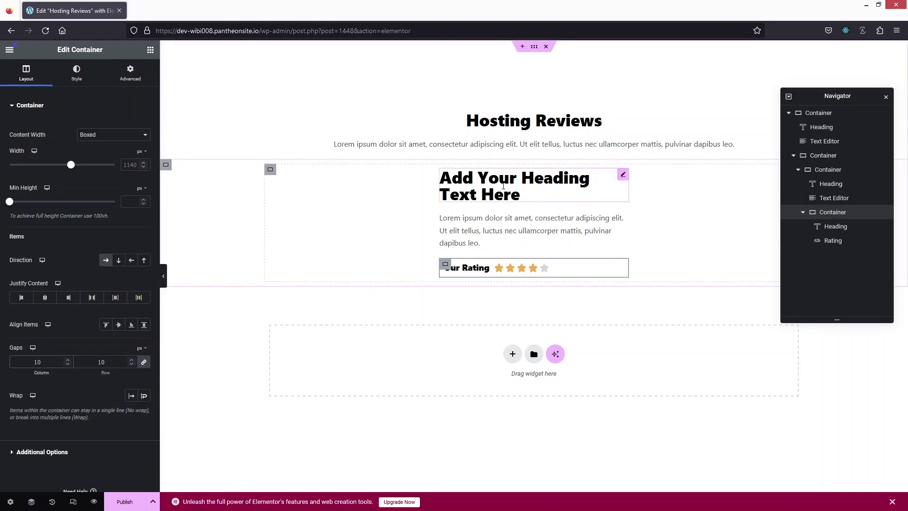
Replace the placeholder heading text above the review paragraph with "Hosting 1".
click(520, 187)
drag(81, 137, 1, 134)
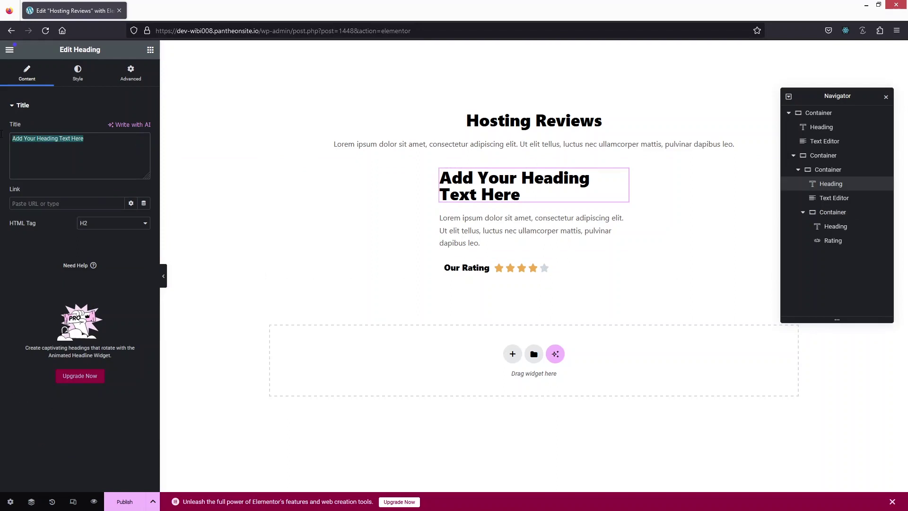
text(Hosting 1)
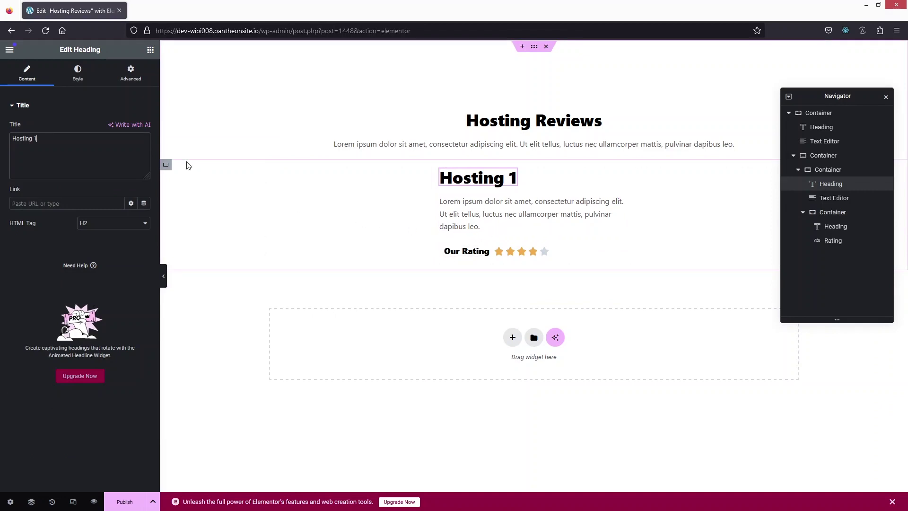
Add an Icon List widget between the review paragraph and the rating row, and delete its second and third items.
click(150, 49)
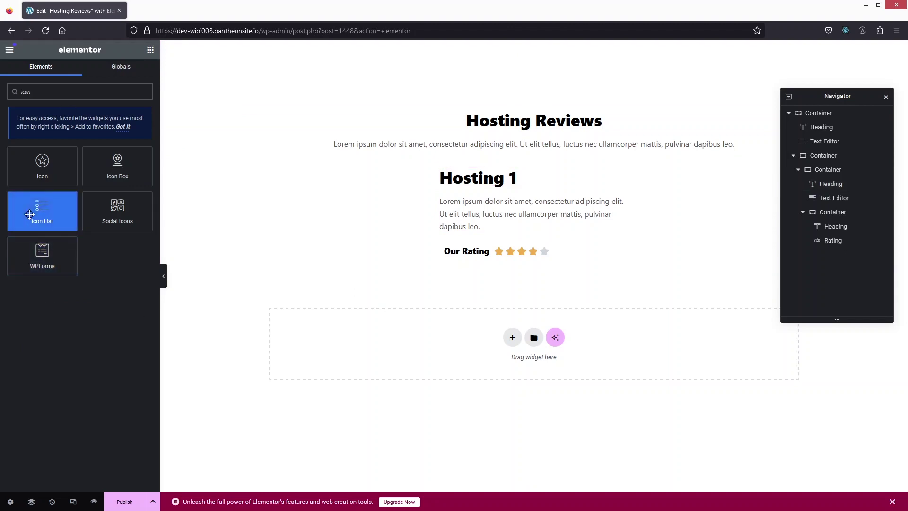
drag(42, 210, 523, 235)
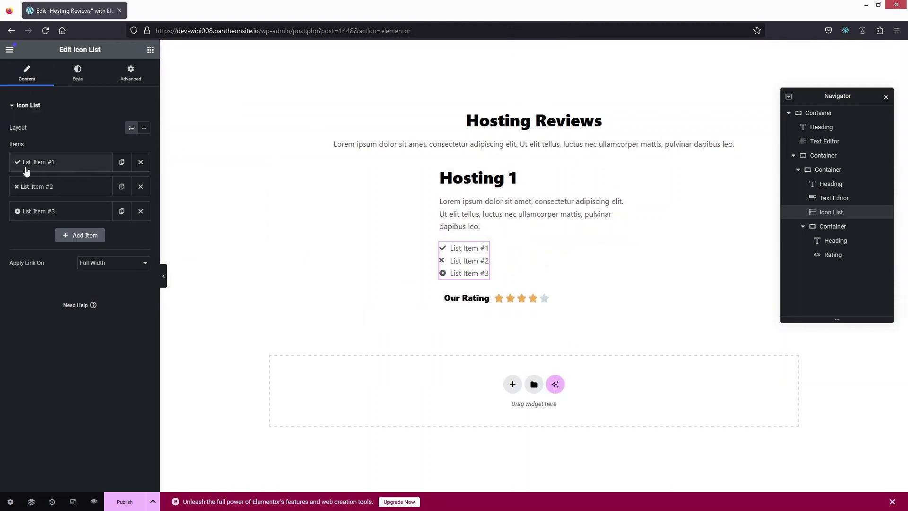
click(140, 187)
click(141, 186)
Change the text of the remaining icon list item to "Benefit 1".
click(47, 162)
triple_click(33, 197)
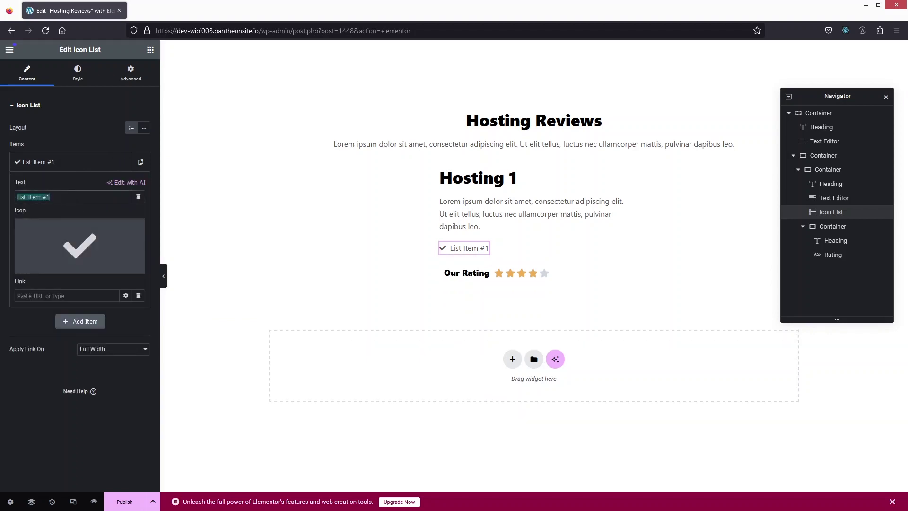
text(Benefit 1)
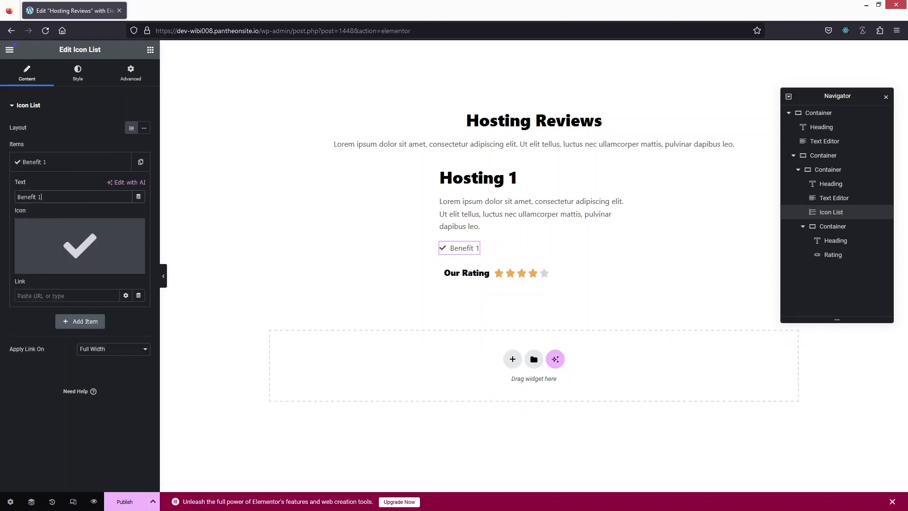
Replace the icon of the "Benefit 1" list item with the solid circled check, searching the icon library for "check".
mouse_move(95, 265)
click(66, 240)
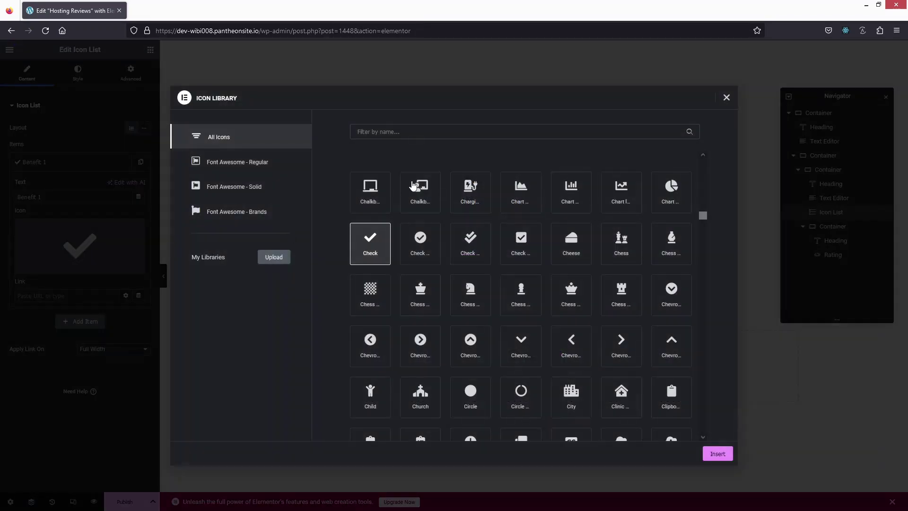
click(401, 125)
text(check)
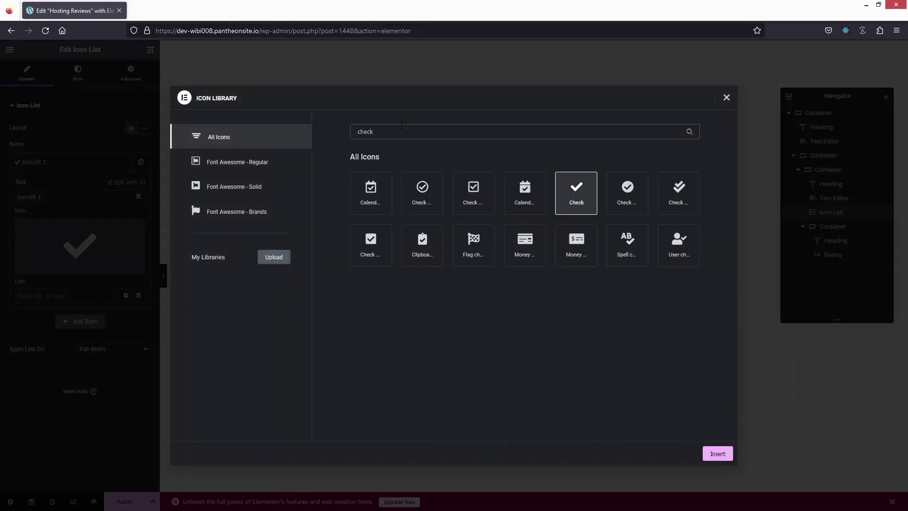
click(633, 196)
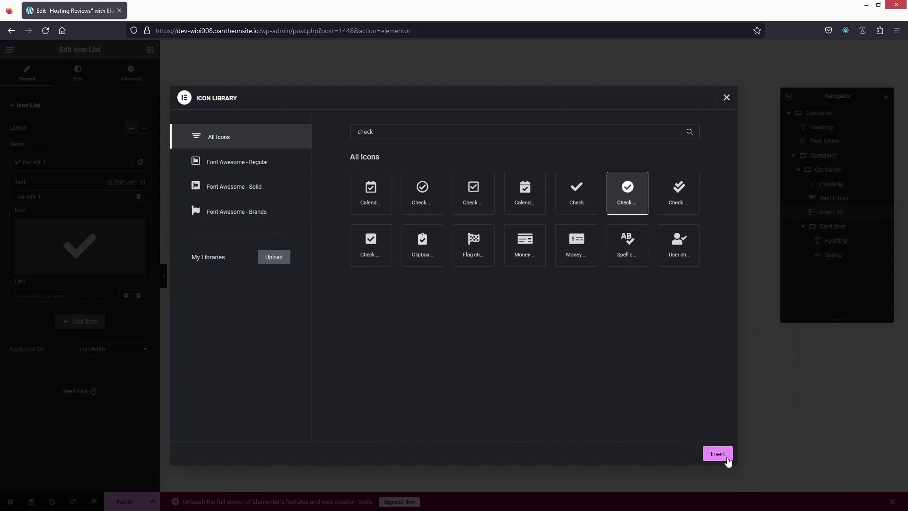
click(724, 456)
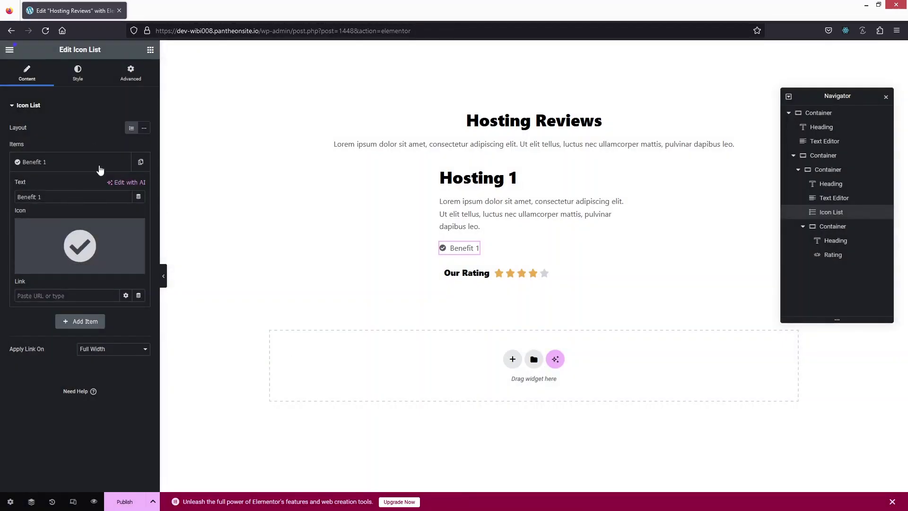
Color the icon list's icon green and set its size to 26 px.
click(77, 73)
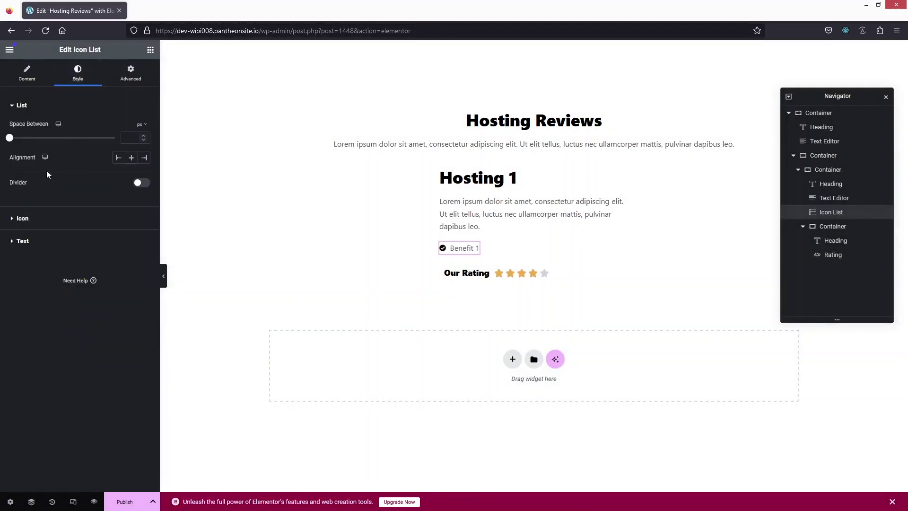
click(35, 219)
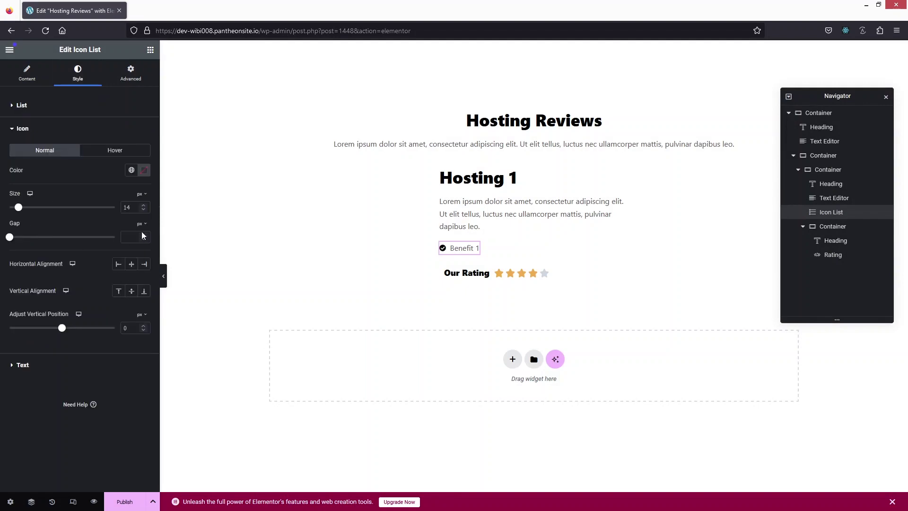
click(144, 170)
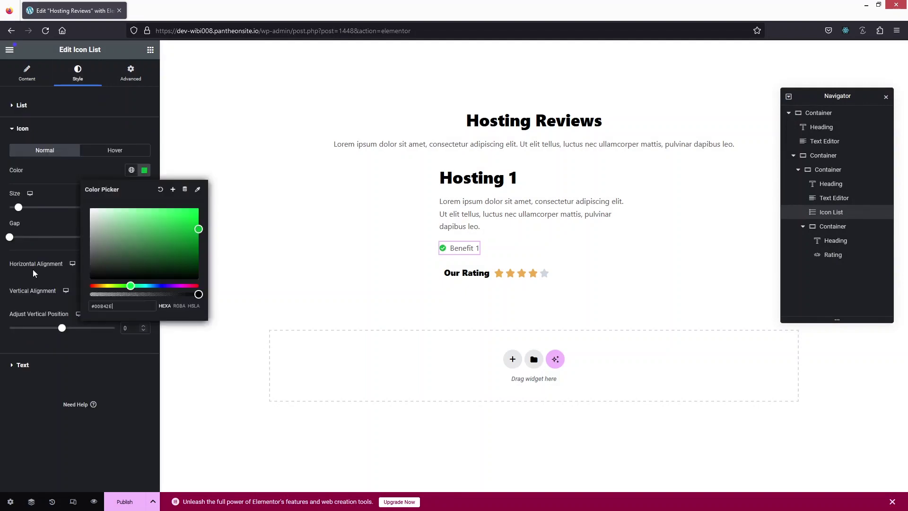
click(90, 366)
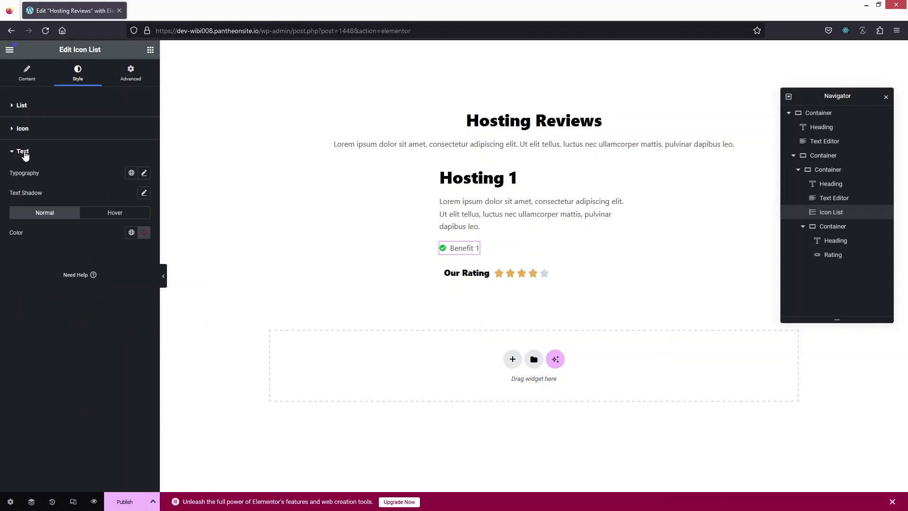
click(22, 128)
drag(20, 206, 33, 214)
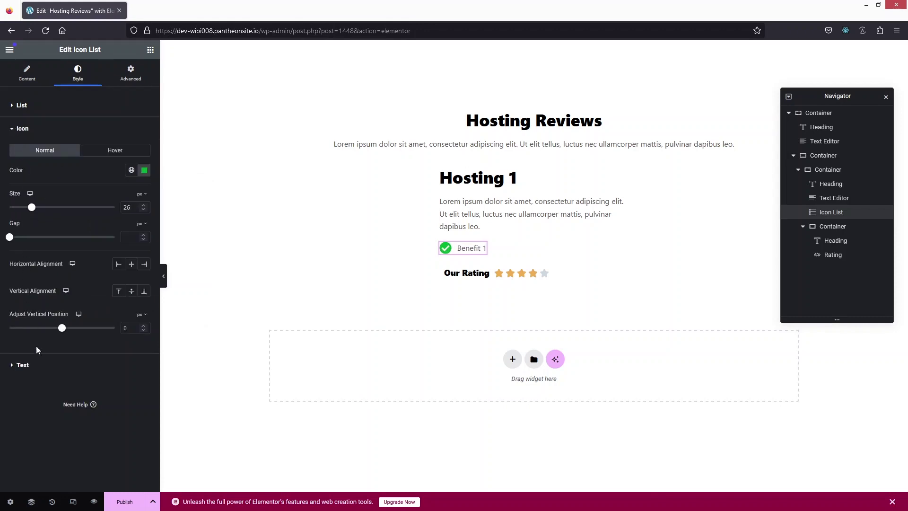
Set the icon list's text size to 27 px and its weight to 700 (Bold).
click(21, 365)
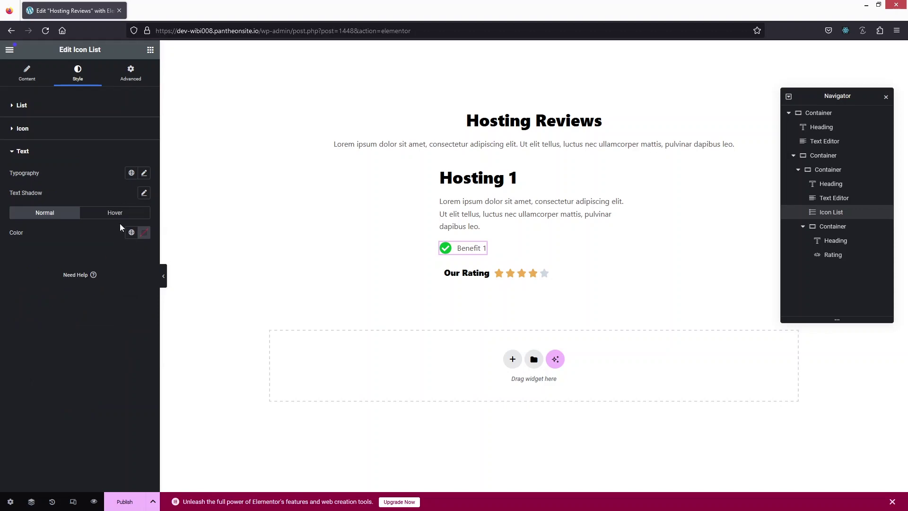
click(144, 173)
mouse_move(21, 247)
mouse_down()
mouse_move(35, 243)
mouse_move(22, 247)
mouse_move(33, 256)
mouse_up()
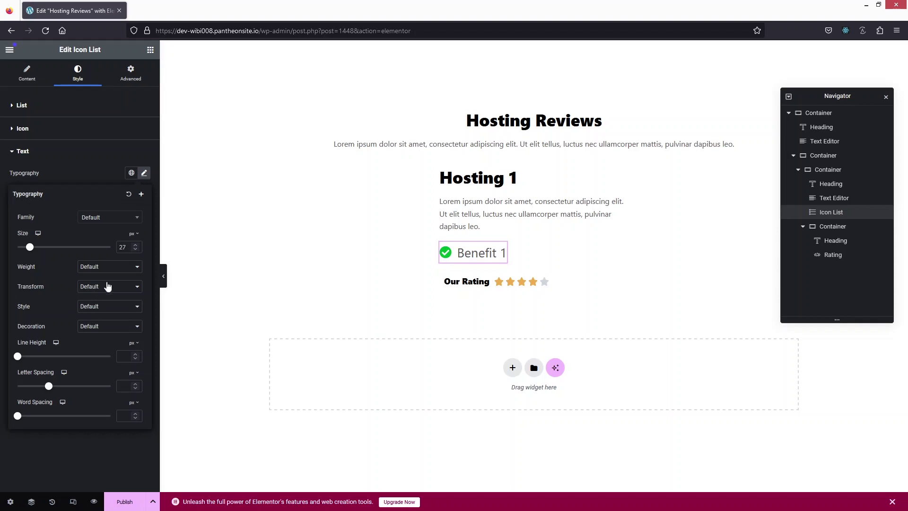
click(125, 267)
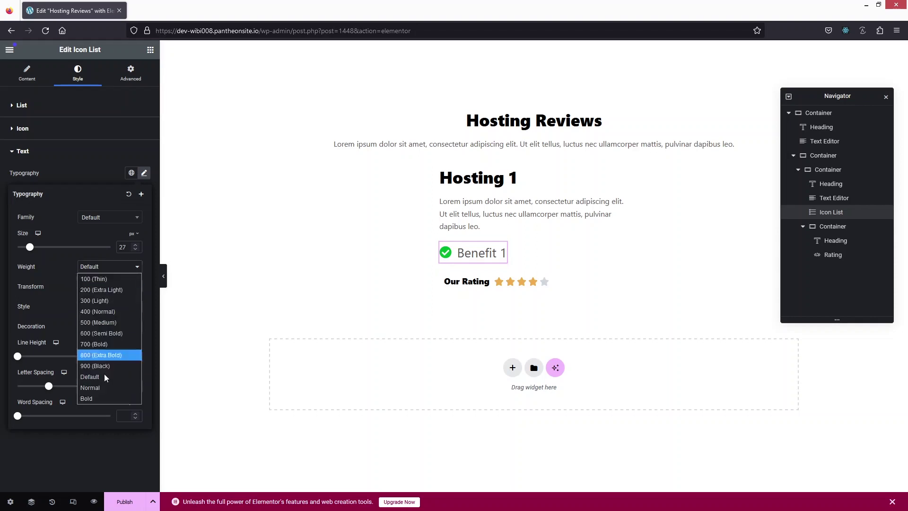
click(108, 345)
click(104, 172)
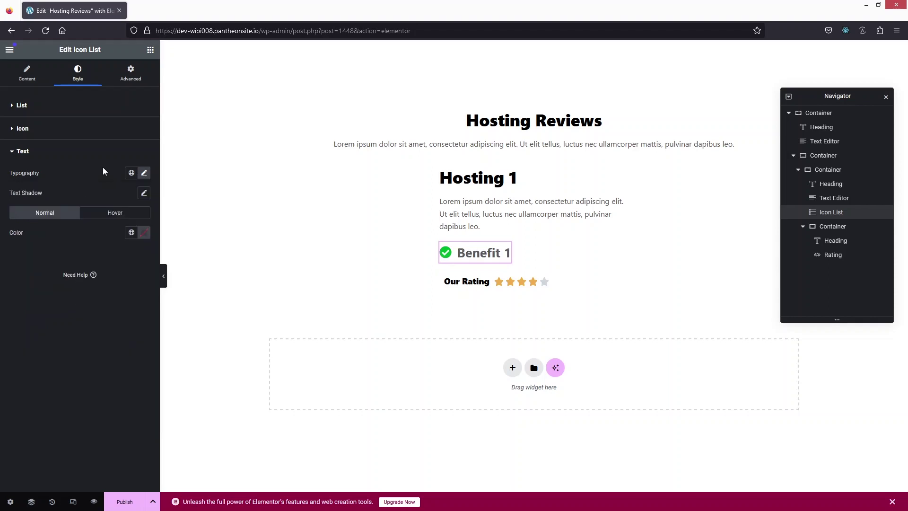
Set the icon list's text color to black, #000000.
click(144, 232)
drag(122, 288, 79, 389)
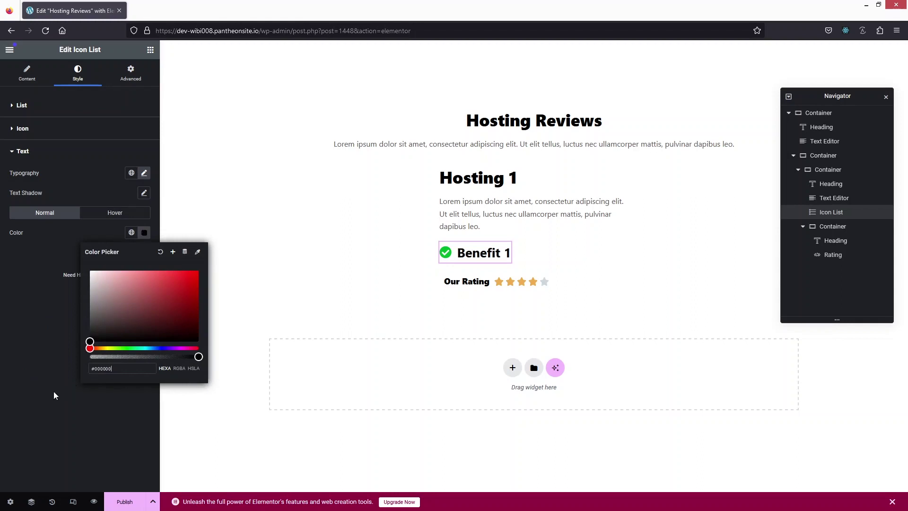
click(32, 374)
Duplicate the "Benefit 1" item twice in the icon list.
click(27, 75)
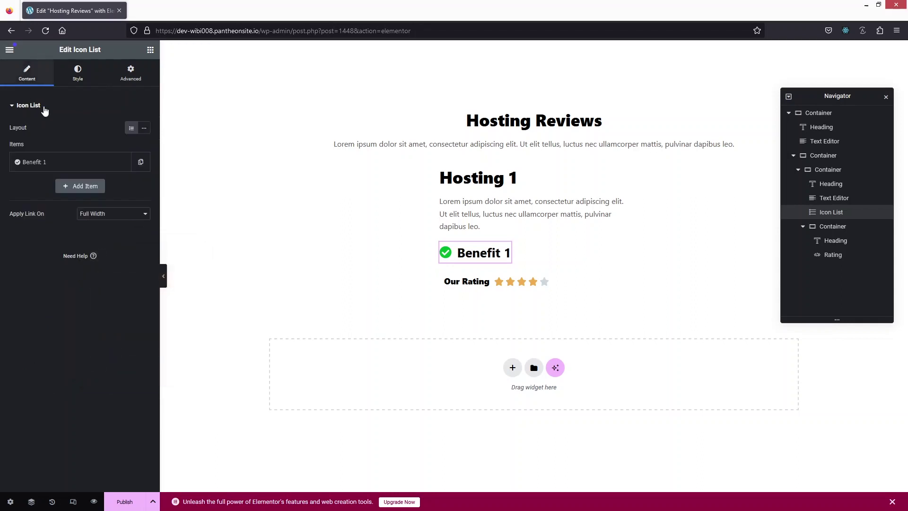
click(141, 162)
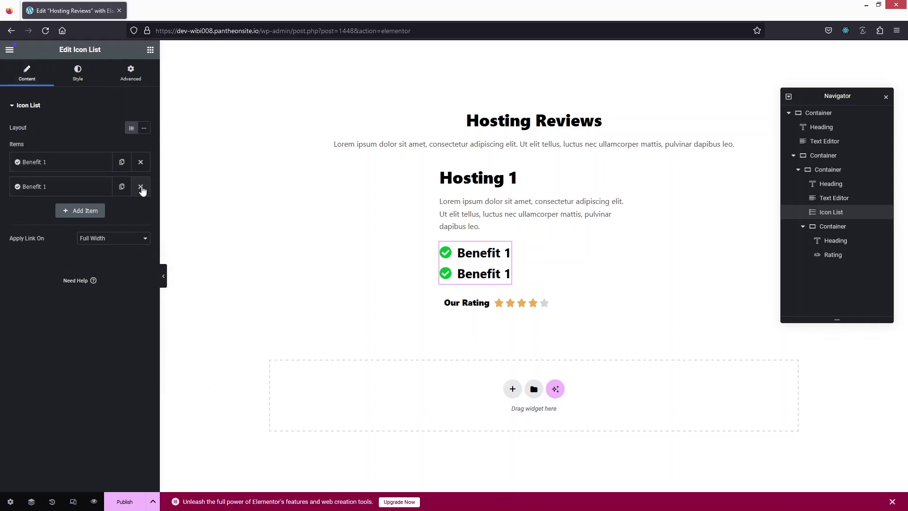
click(122, 186)
Rename the second list item "Benefit 2" and the third one "Benefit 3".
click(66, 187)
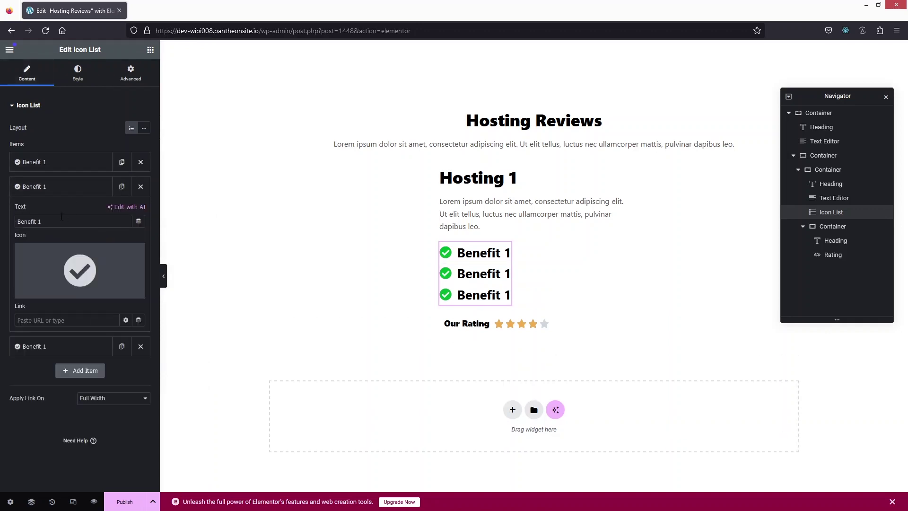
click(60, 221)
key(BackSpace)
text(2)
click(66, 186)
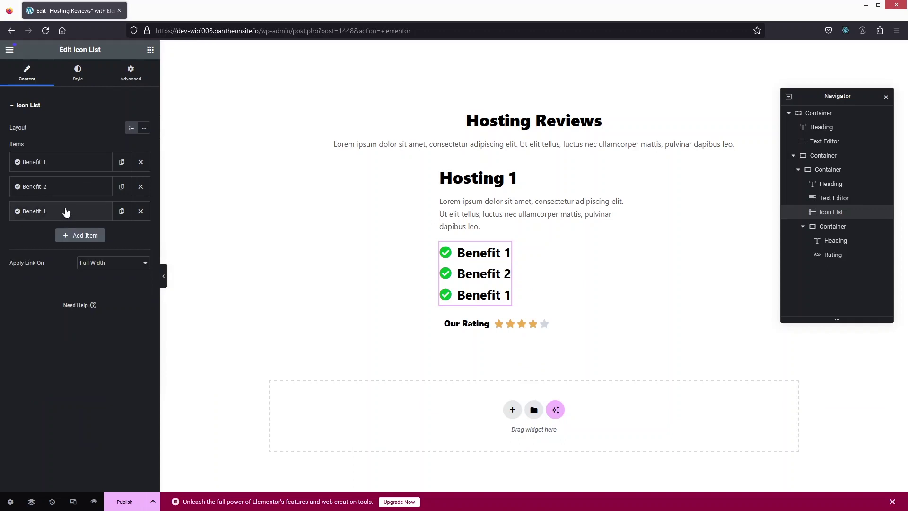
click(65, 211)
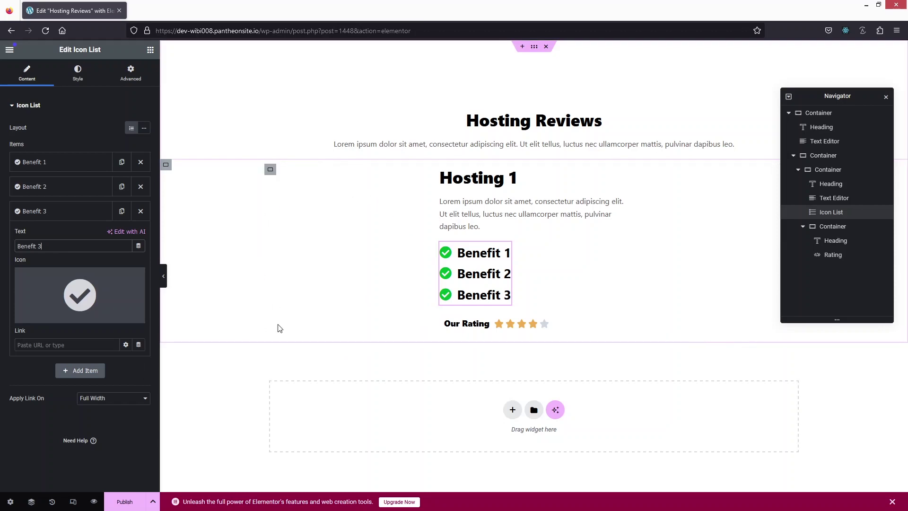
Duplicate the "Hosting 1" review container twice to get three review columns side by side.
click(807, 169)
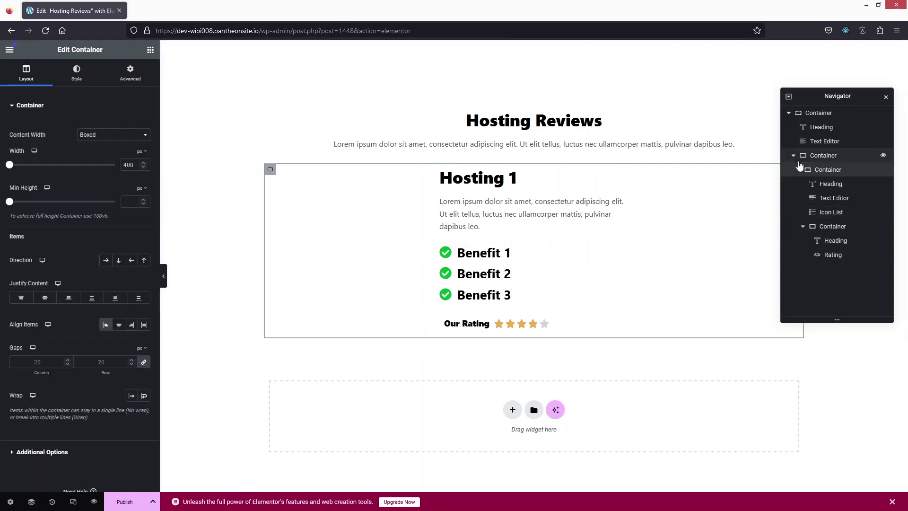
right_click(825, 171)
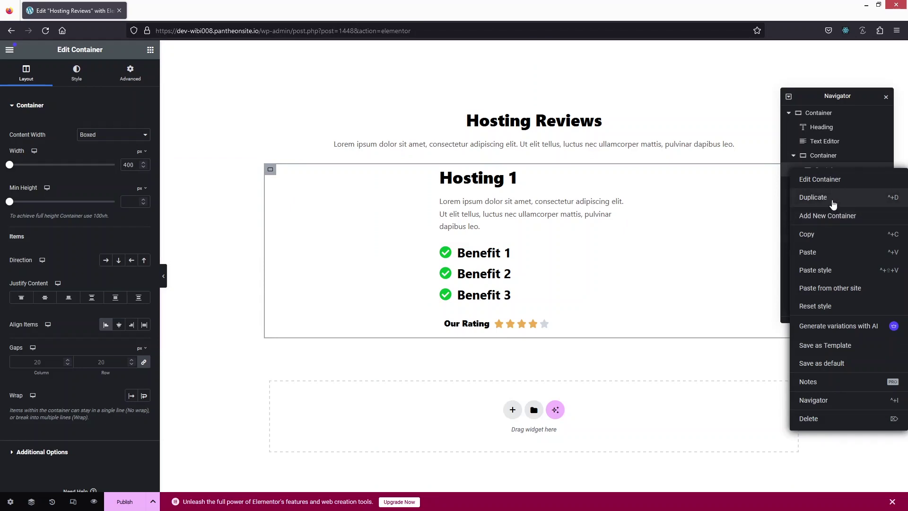
click(833, 203)
right_click(825, 174)
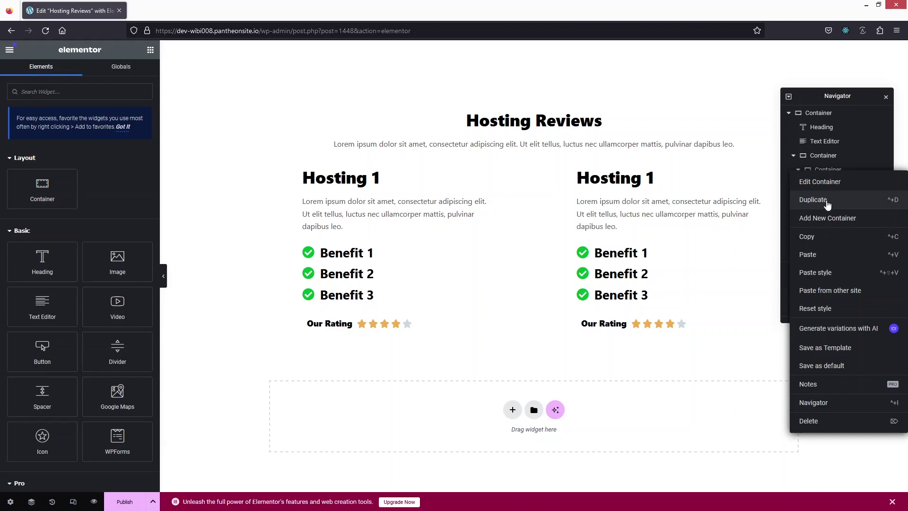
click(826, 205)
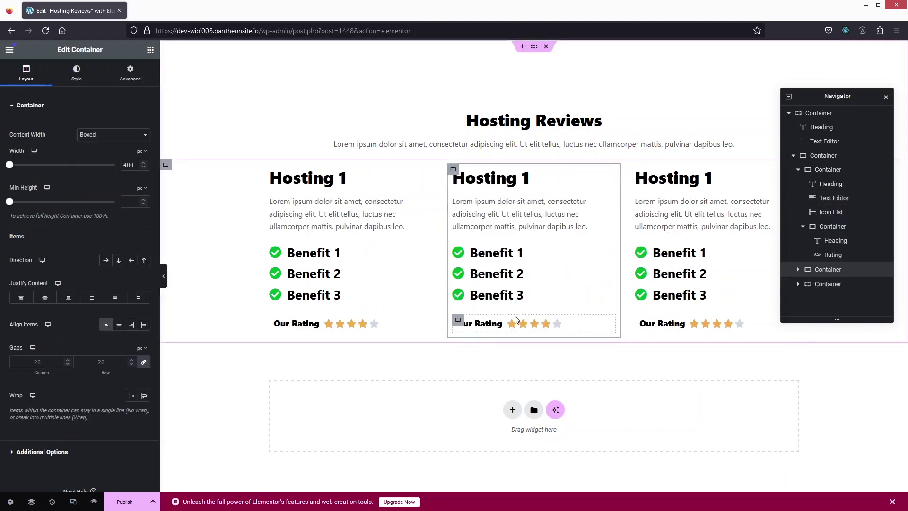
Change the heading of the middle review column to "Hosting 2" and that of the last column to "Hosting 3".
click(522, 179)
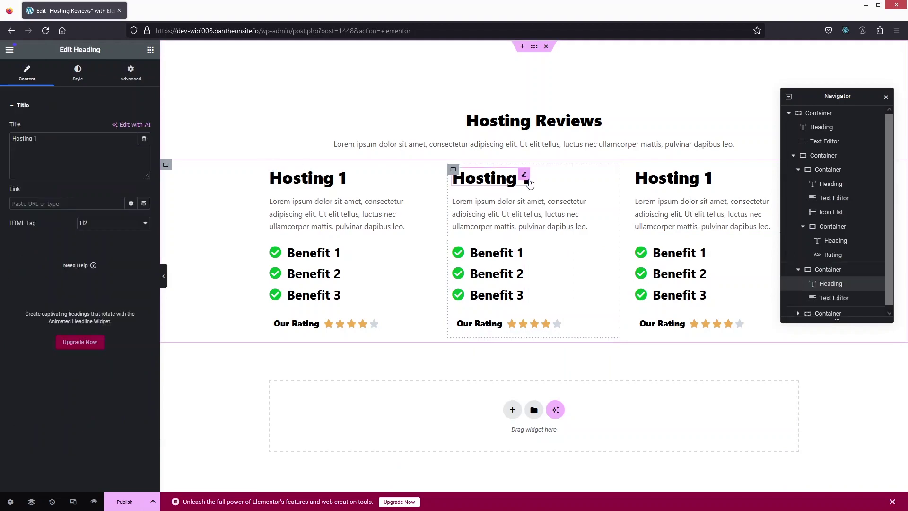
key(BackSpace)
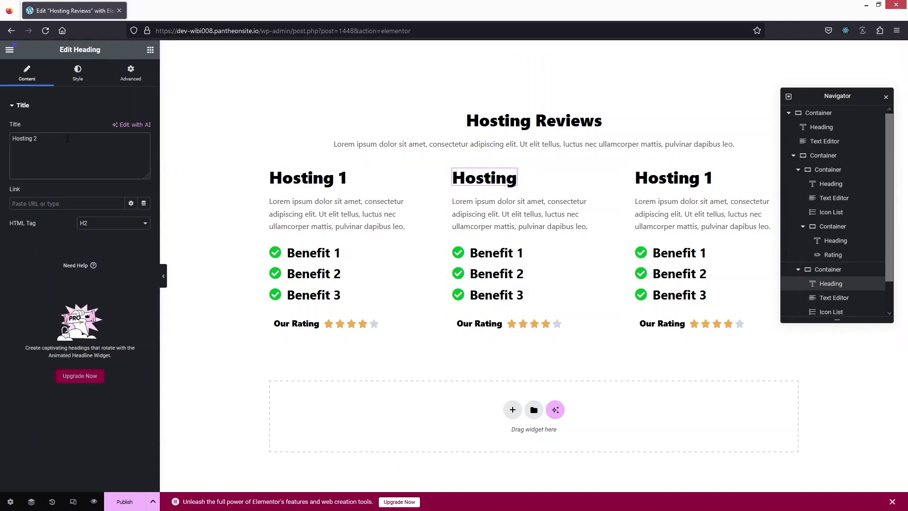
text(2)
click(680, 179)
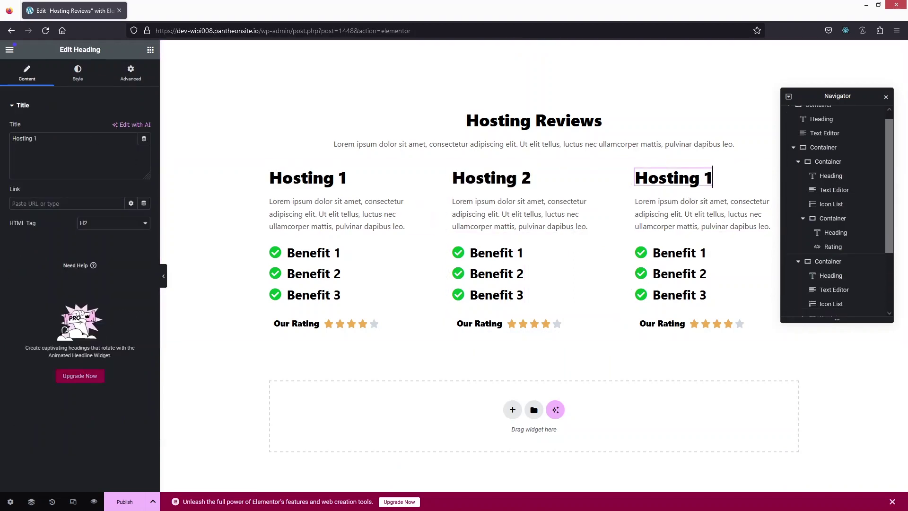
click(59, 140)
key(BackSpace)
text(3)
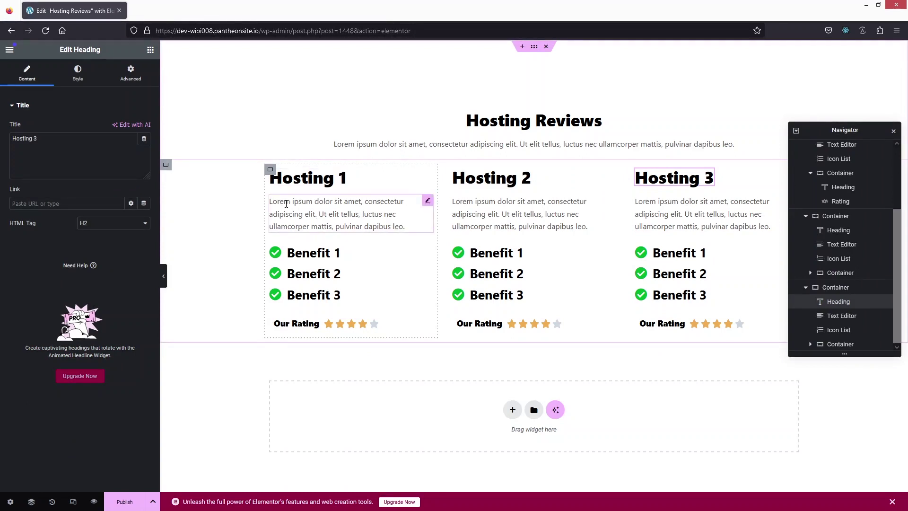
Give the "Hosting 1" container a solid border in a near-white color.
click(270, 170)
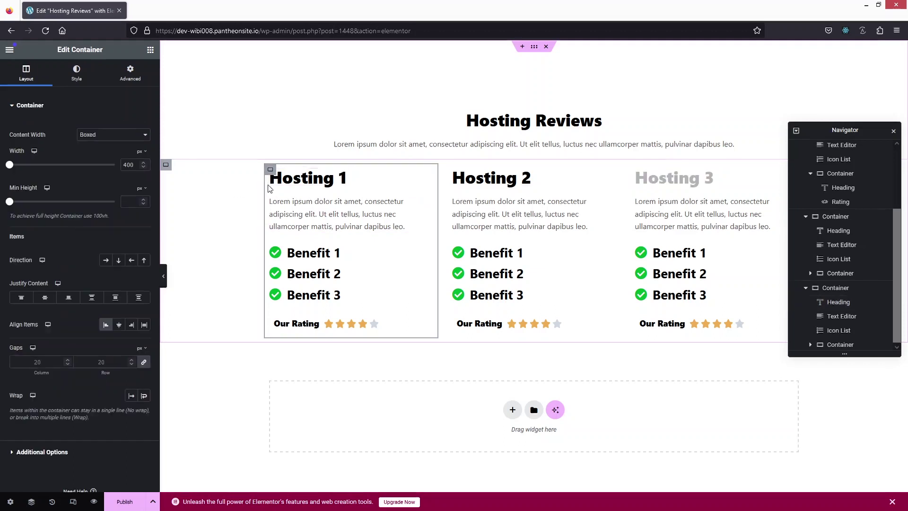
click(76, 75)
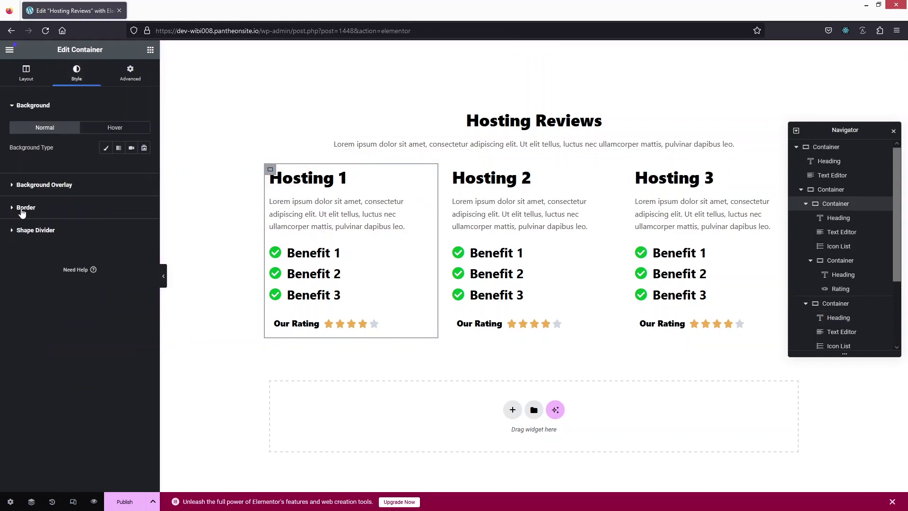
click(23, 208)
click(111, 192)
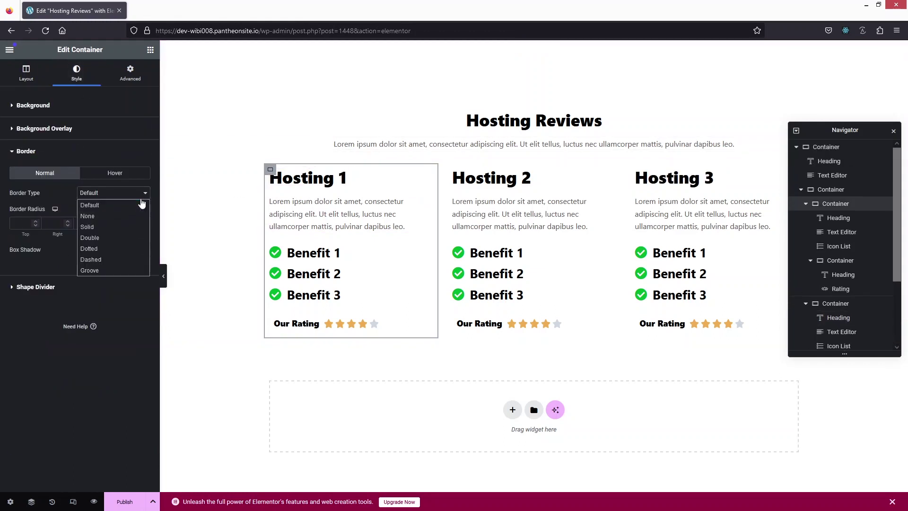
click(117, 223)
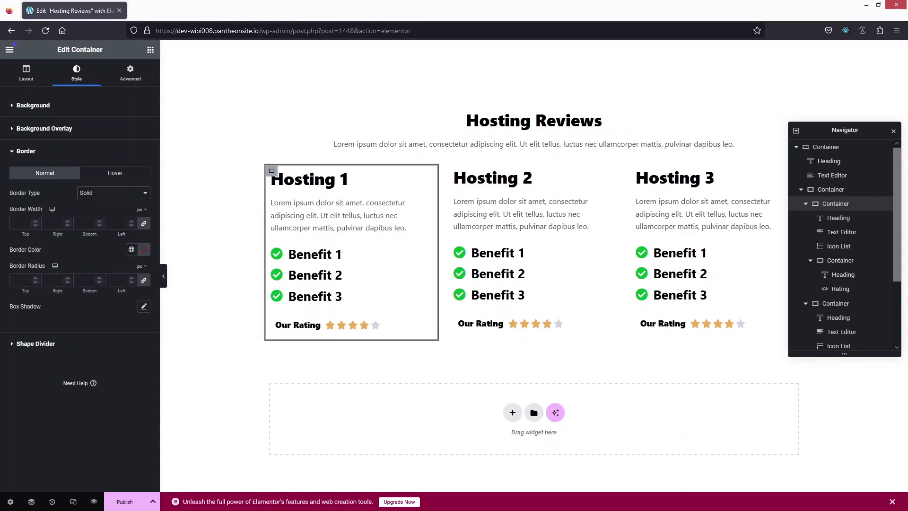
click(144, 249)
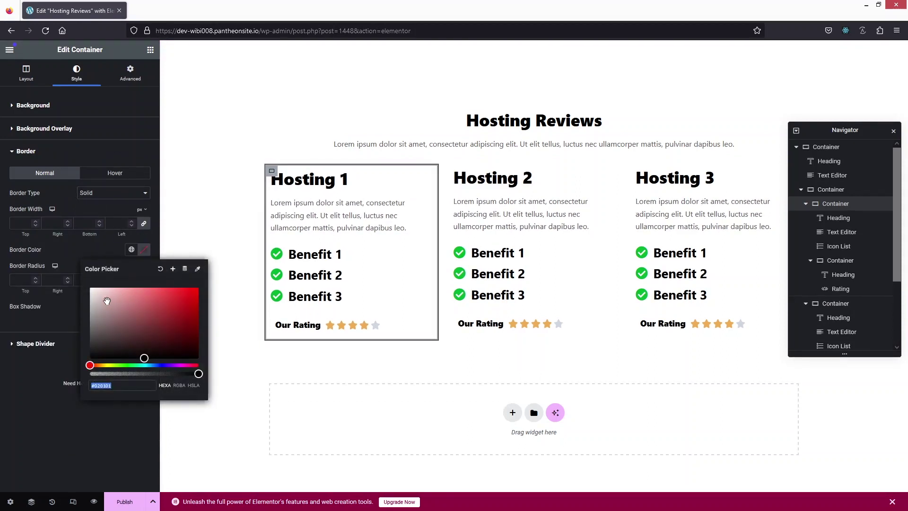
drag(106, 301, 81, 291)
Set the "Hosting 1" container's border width to 1 px and its border radius to 20 px on all sides.
click(25, 223)
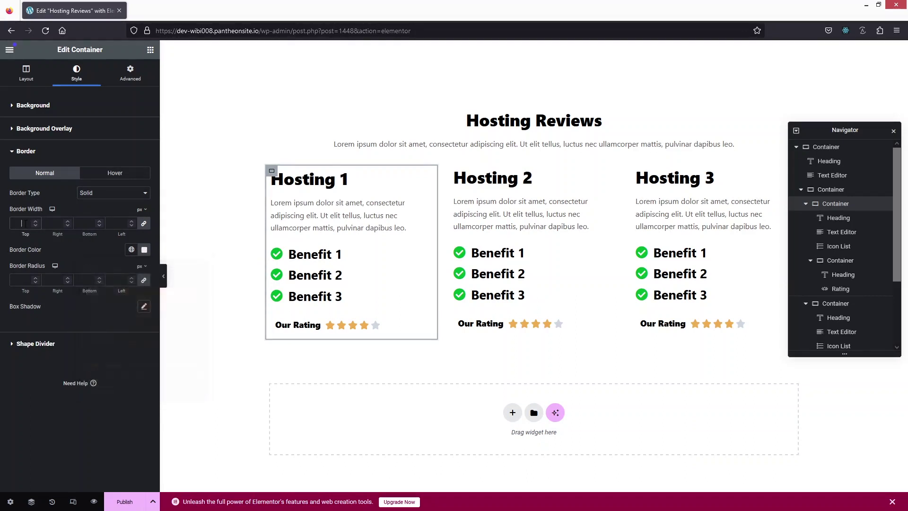
text(1)
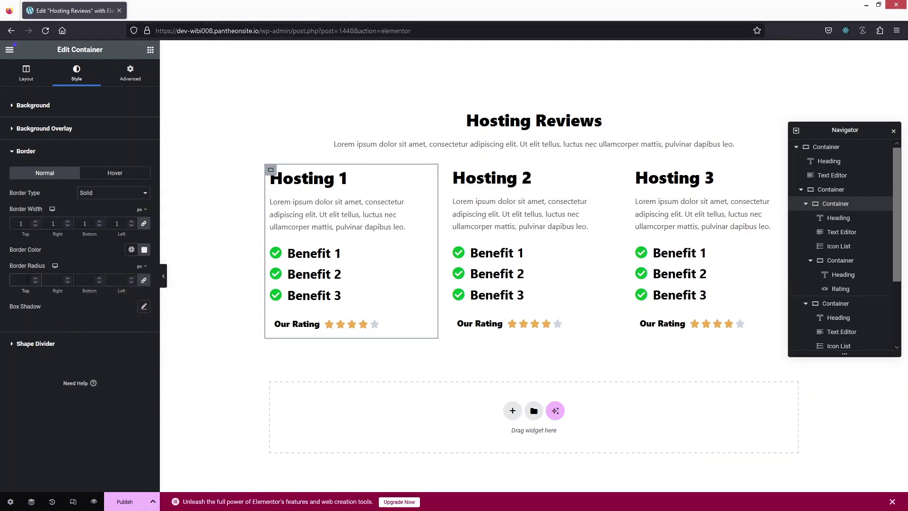
text(20)
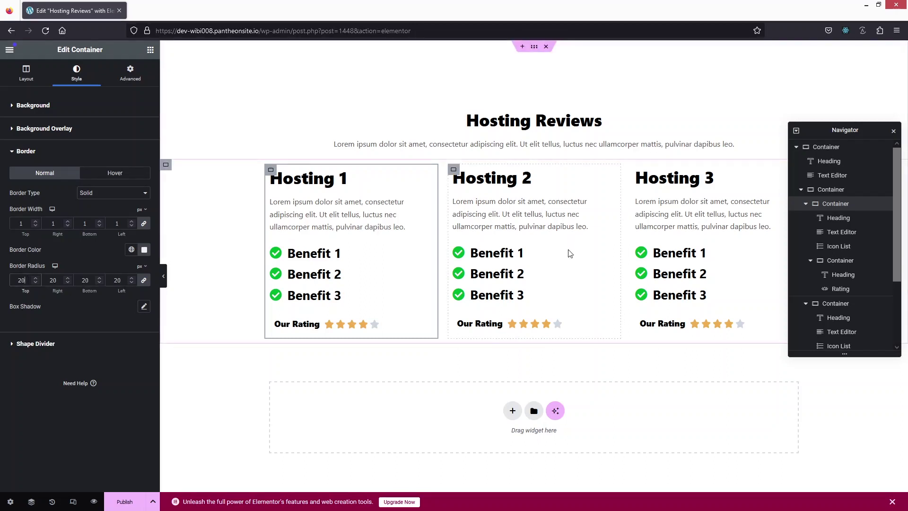
Set the "Hosting 1" container's padding to 20 px on all sides.
click(454, 171)
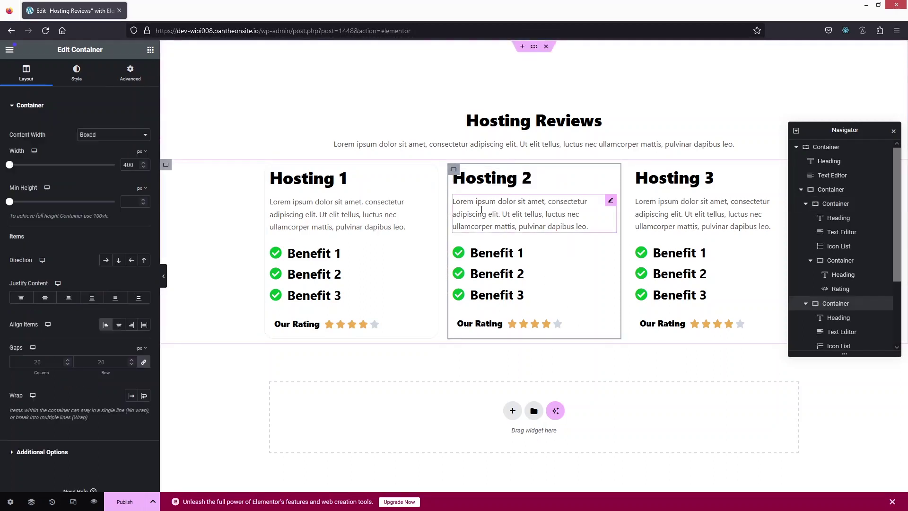
click(426, 236)
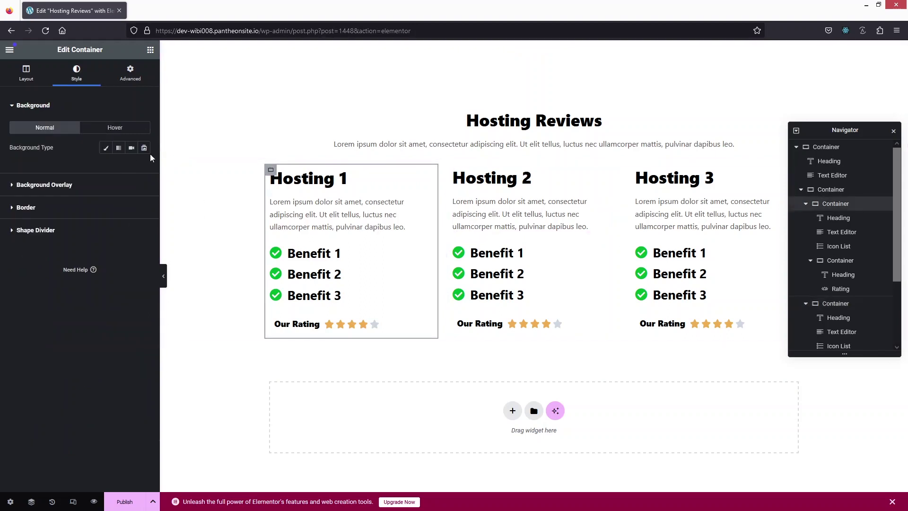
click(130, 74)
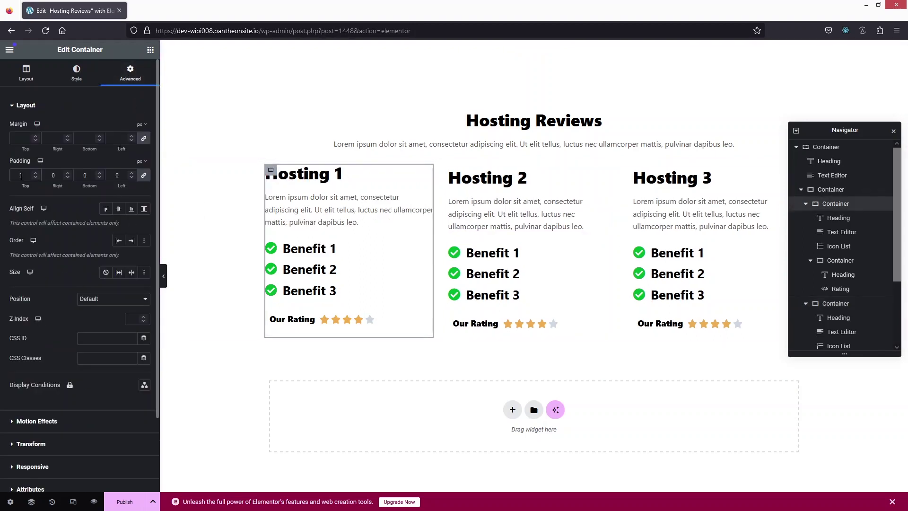
text(10)
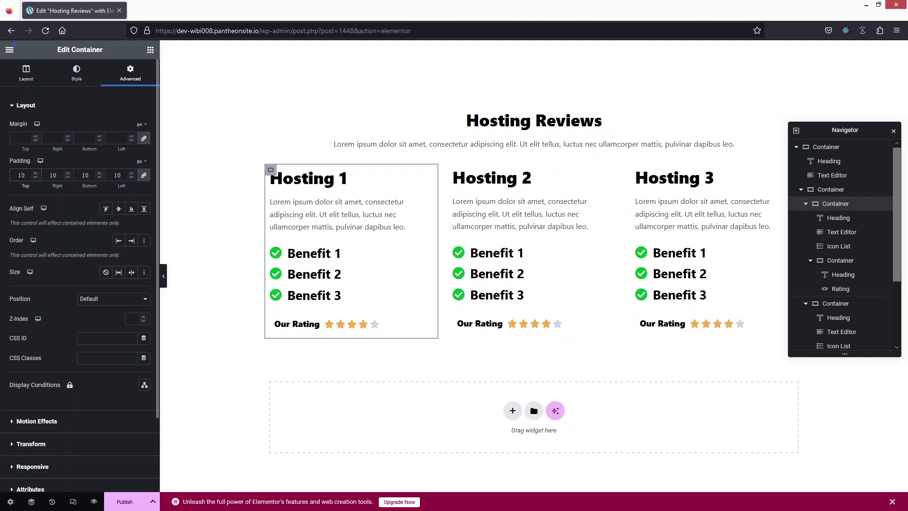
key(BackSpace)
key(BackSpace)
text(20)
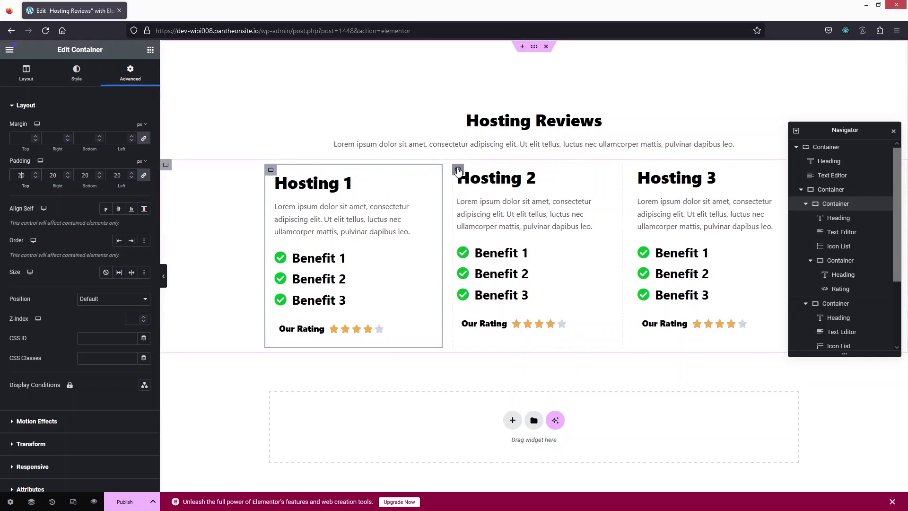
click(458, 169)
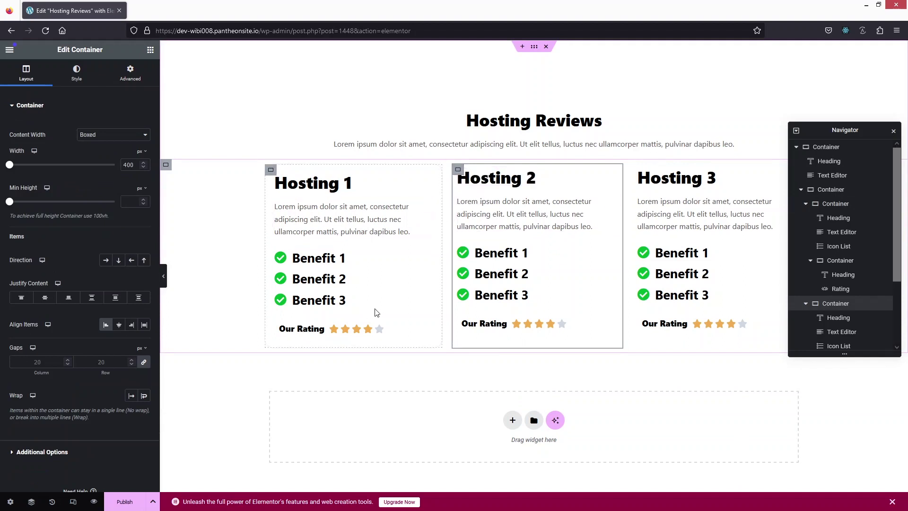
Give the "Hosting 1" container a classic background in light green #D7FFE7, and select the "Hosting 2" container.
click(270, 169)
click(71, 78)
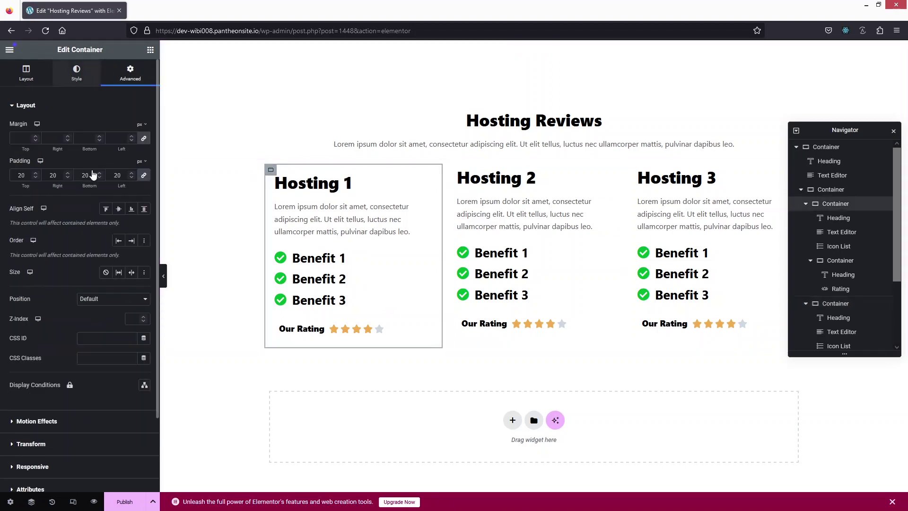
click(106, 148)
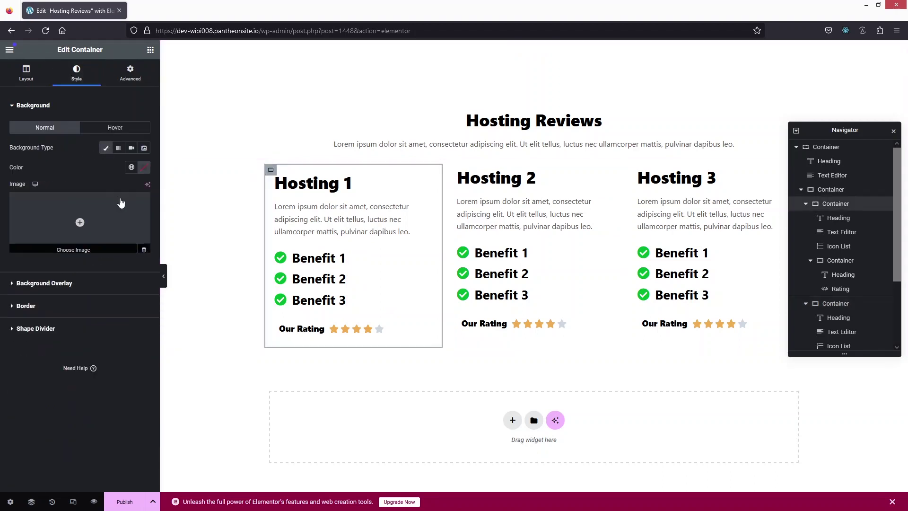
click(144, 167)
drag(118, 222, 89, 231)
key(ctrl+v)
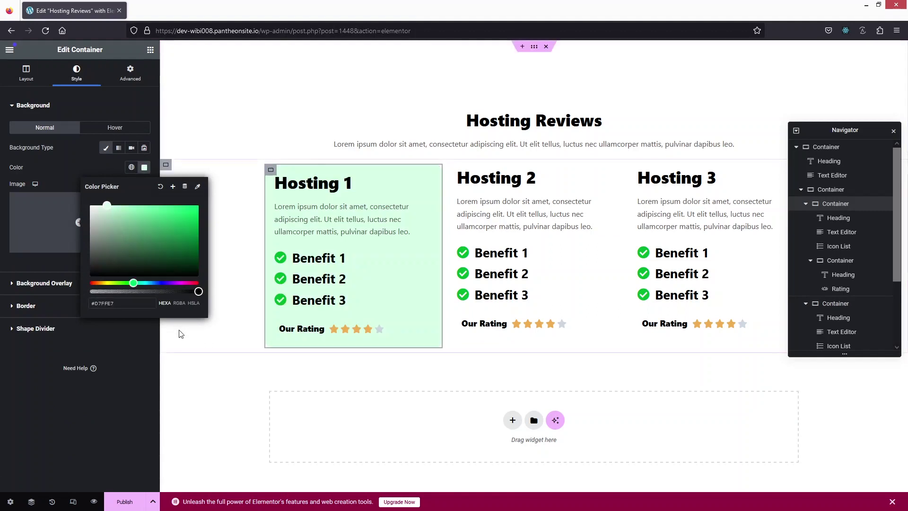
click(199, 352)
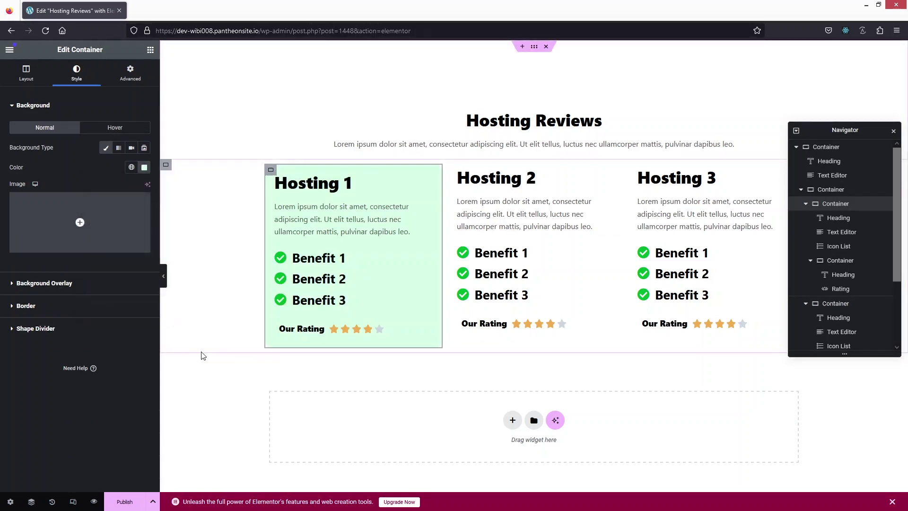
click(458, 169)
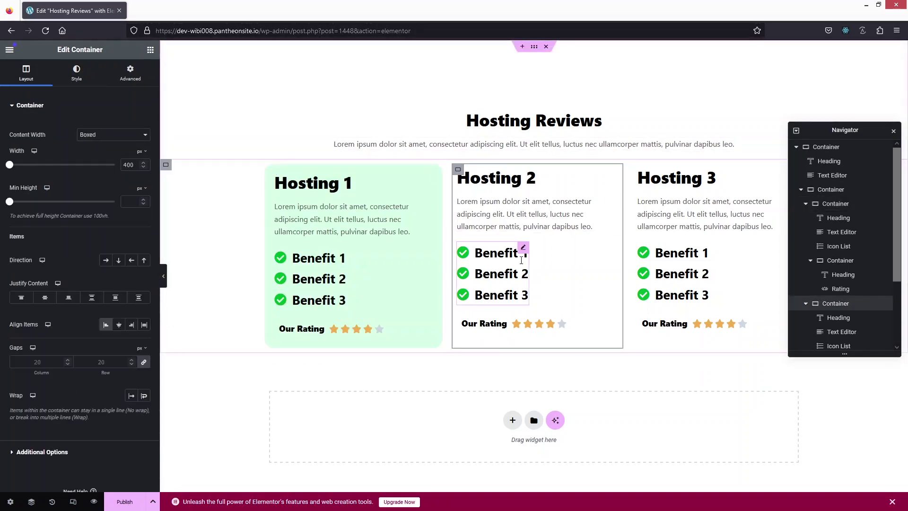